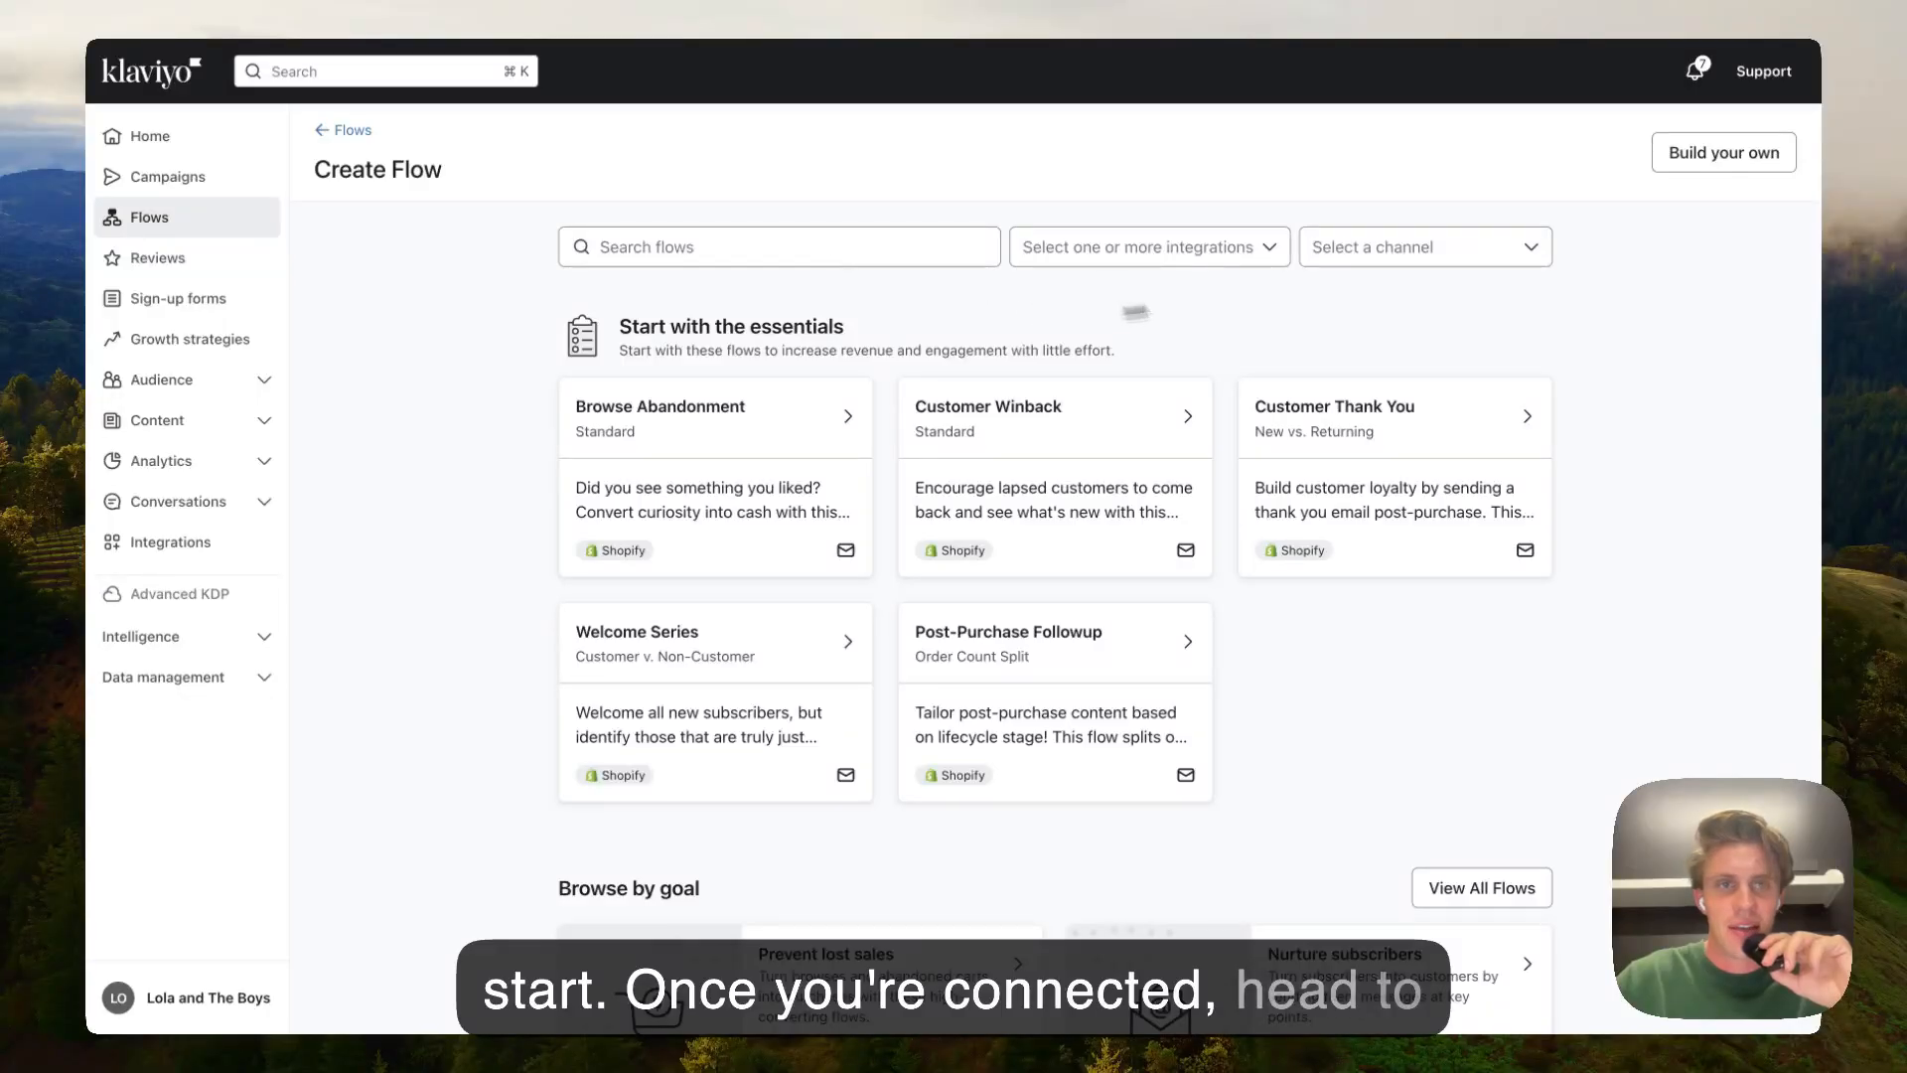
Step: Create a new flow from scratch named "order updated", choosing to build it manually
left_click(1680, 154)
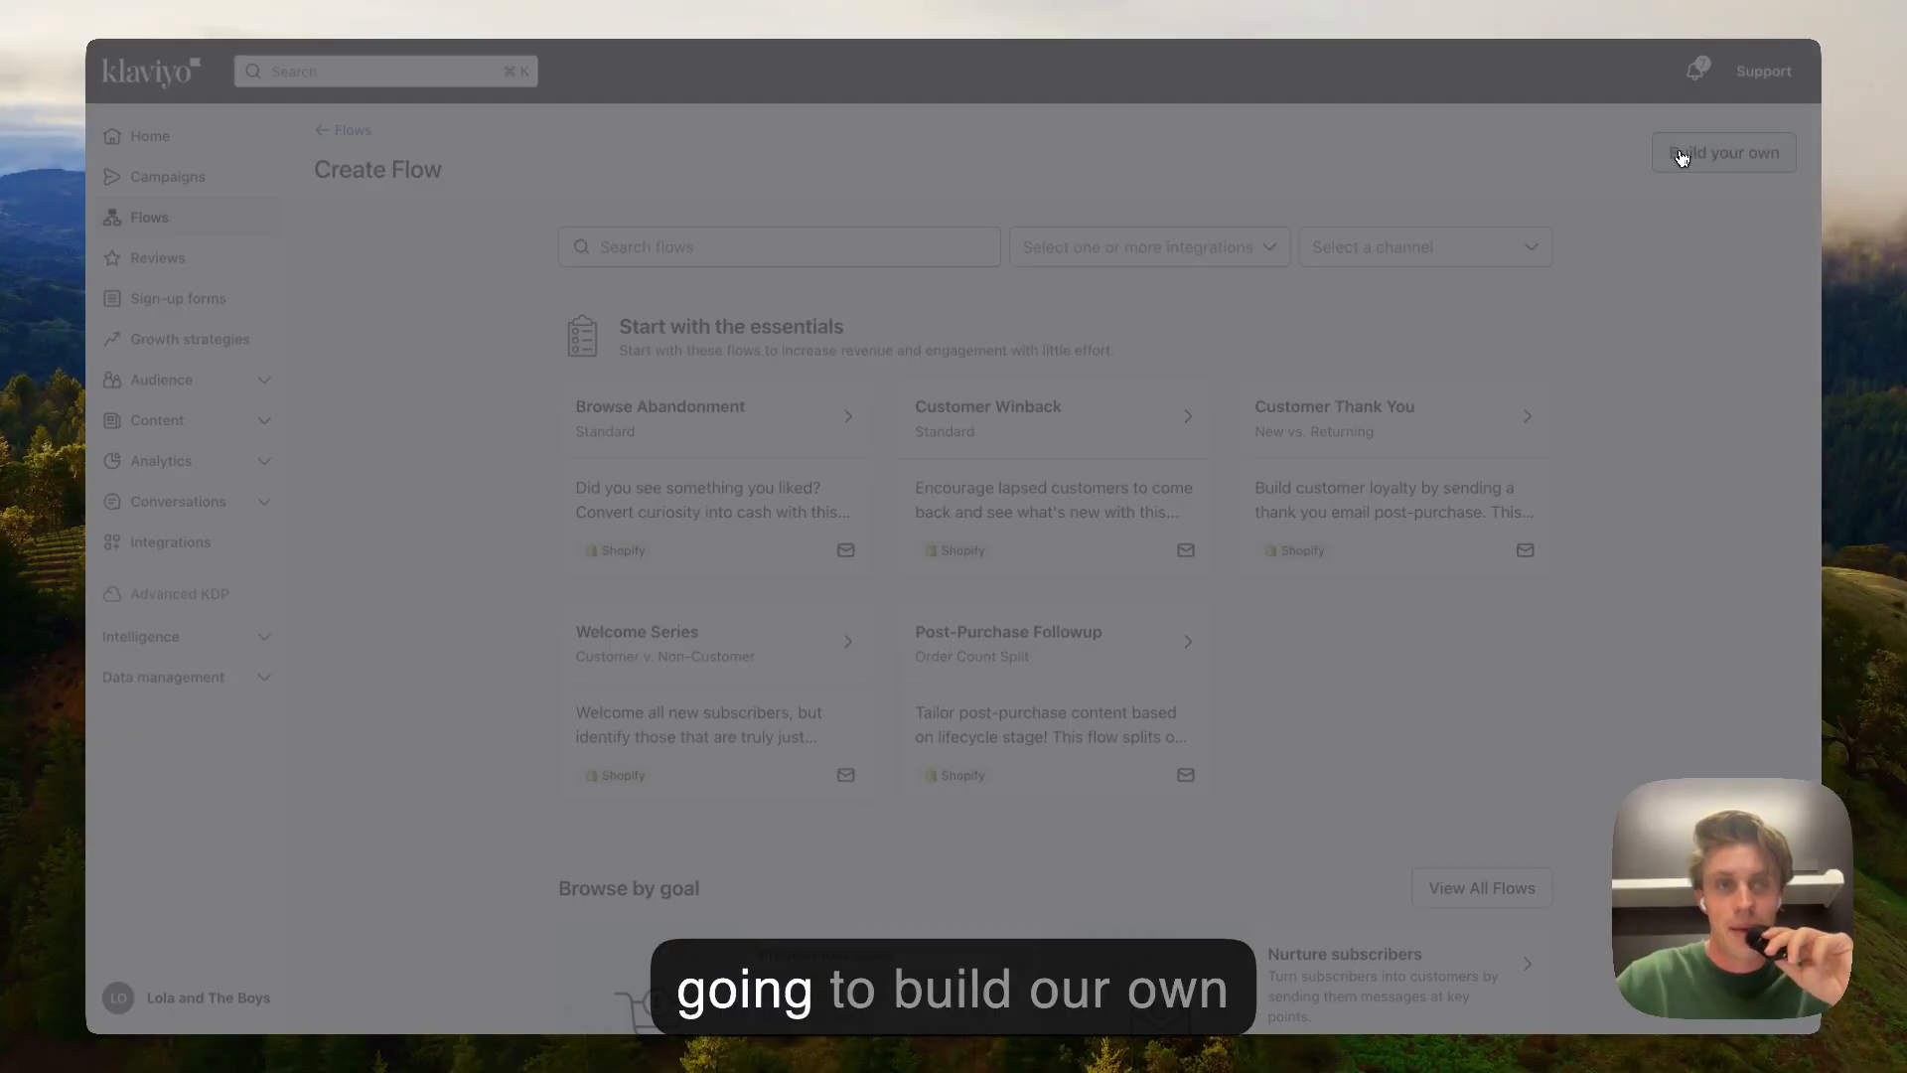
triple_click(1636, 201)
type("order updated")
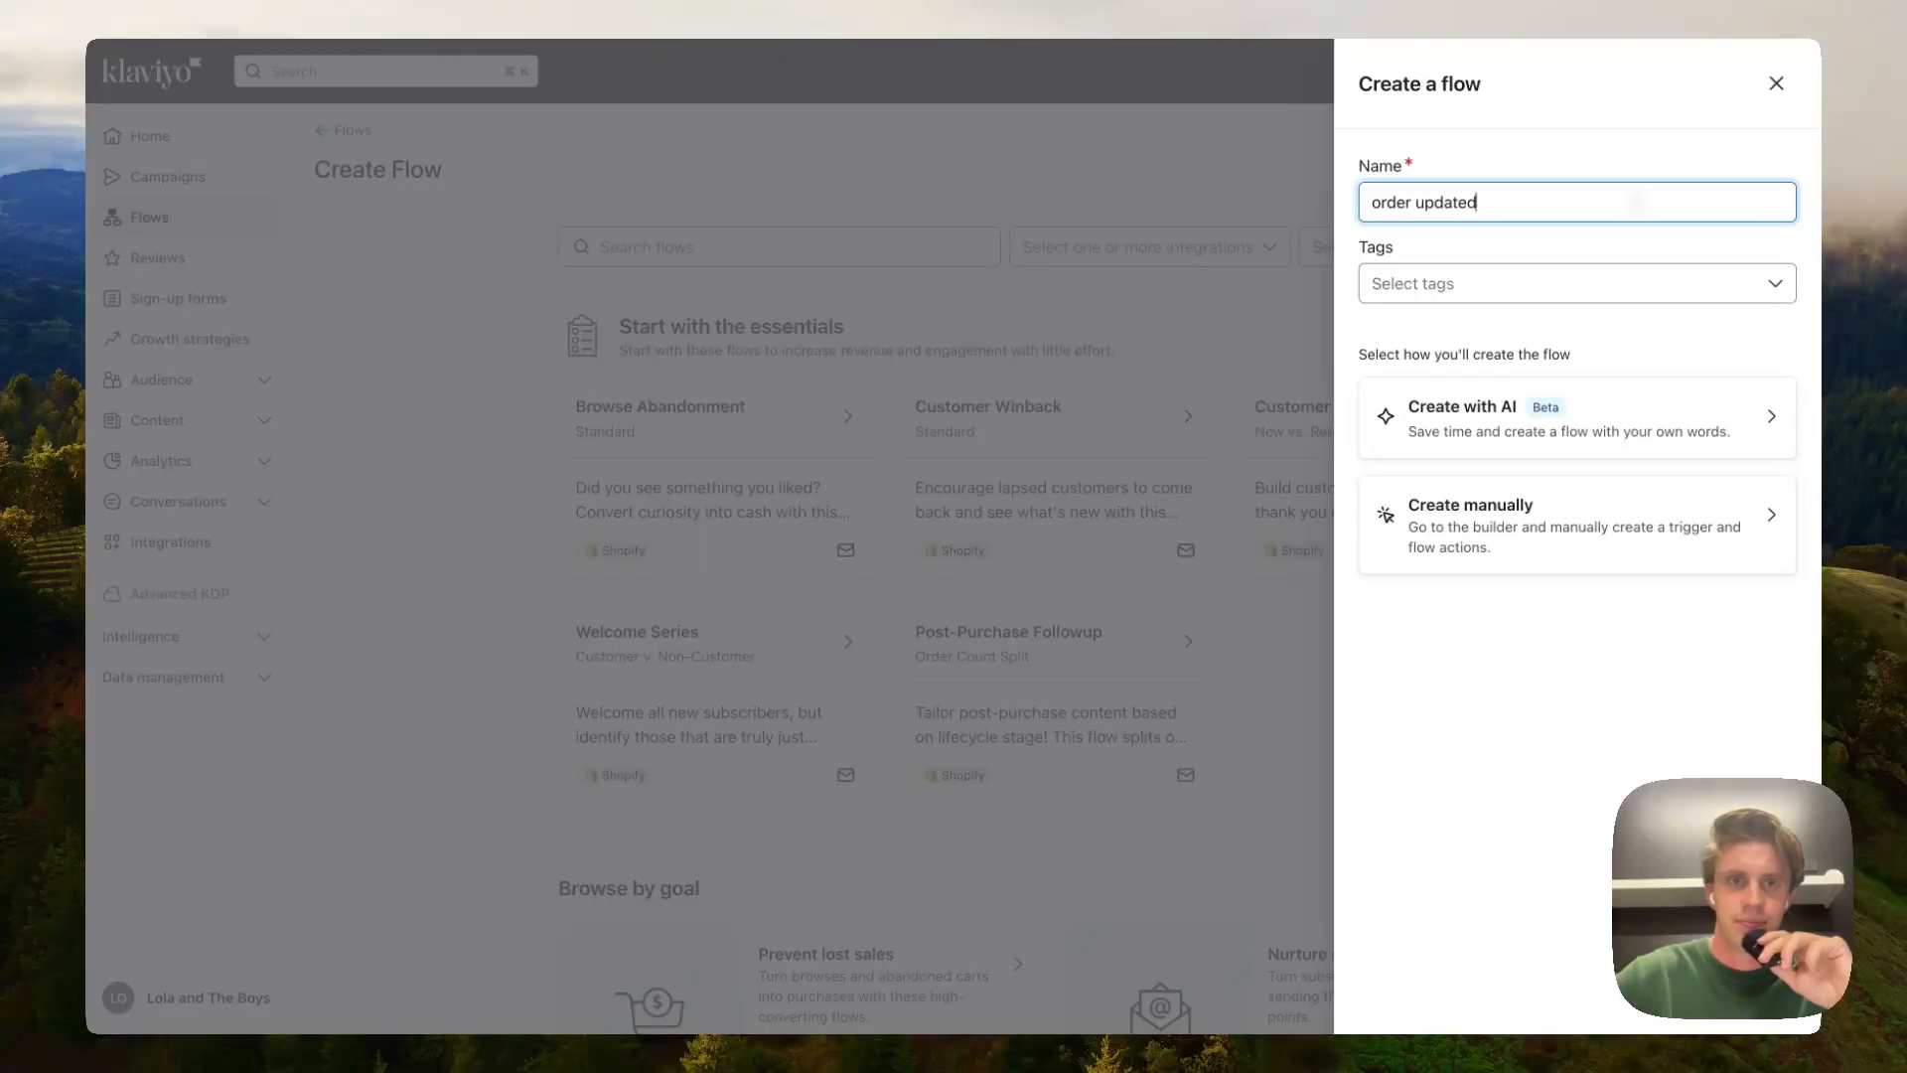
left_click(1571, 521)
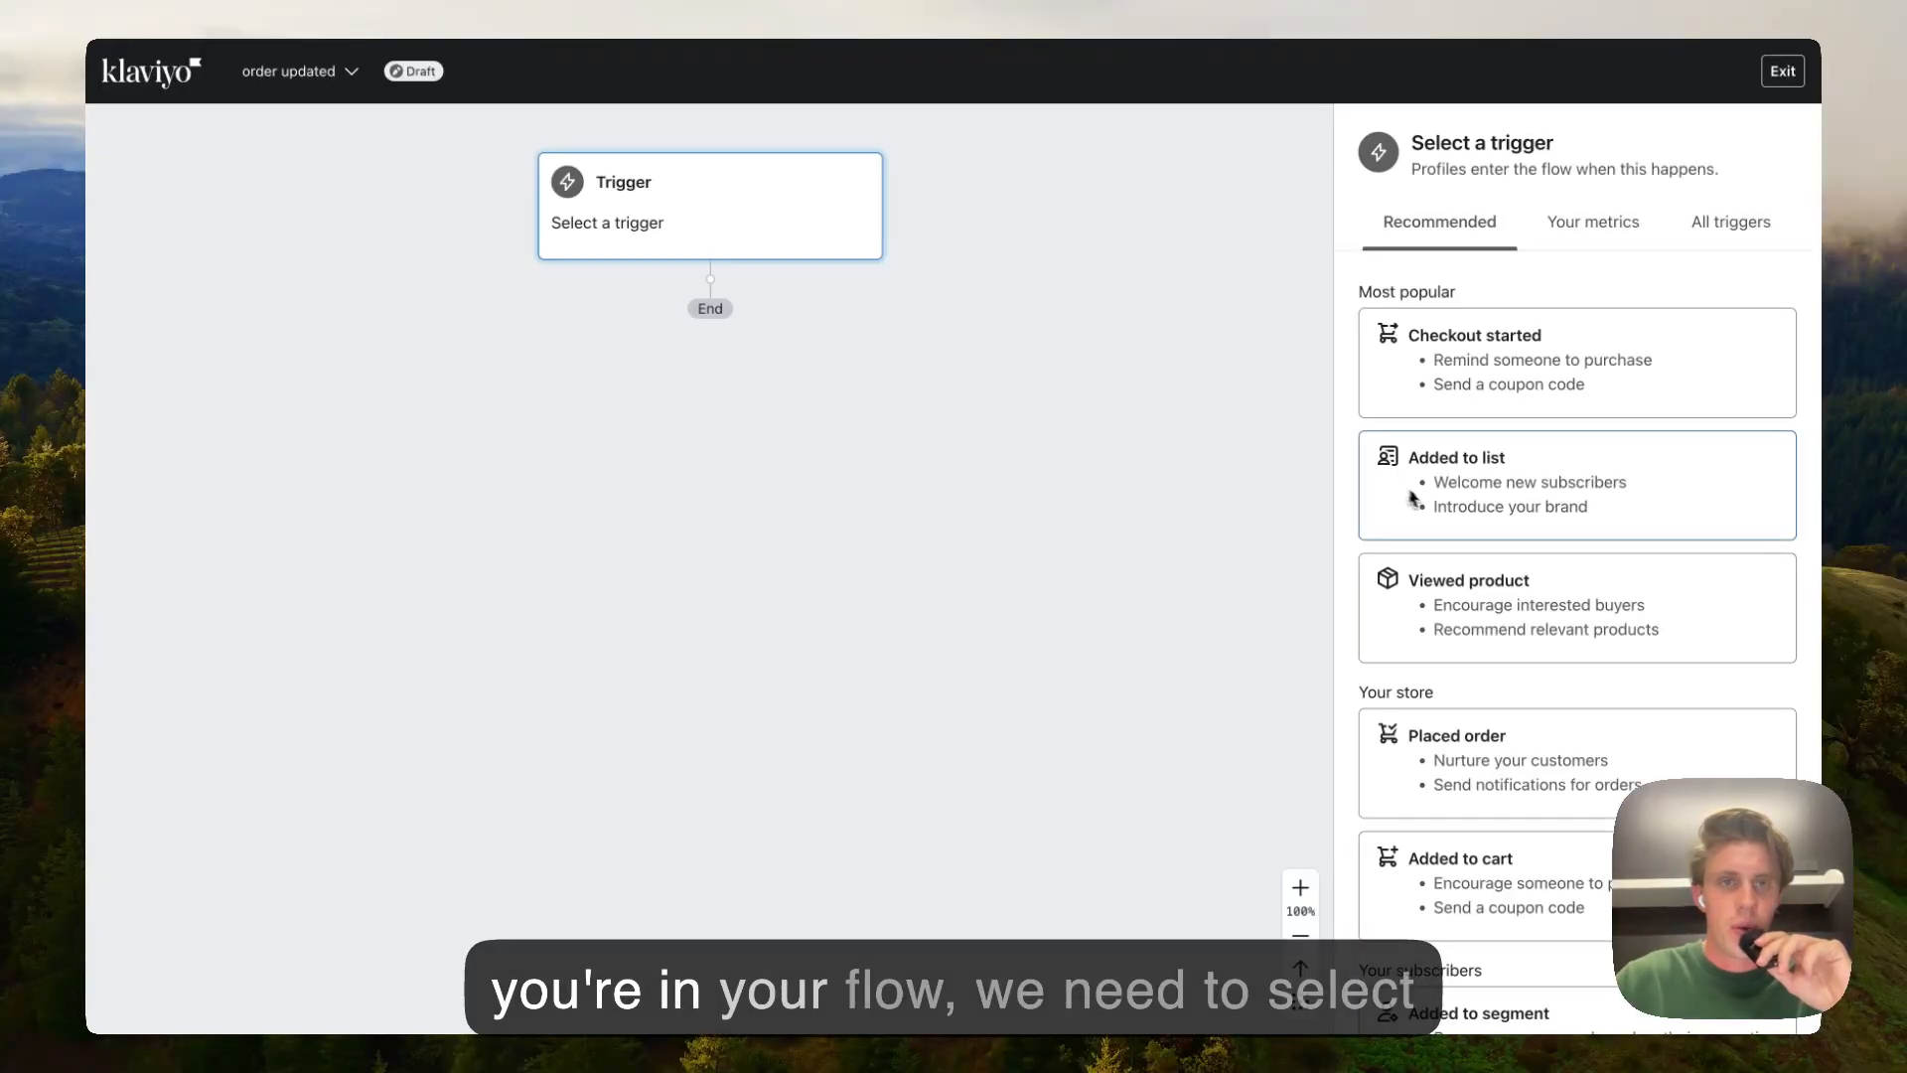
Step: Set the flow's trigger to the Edits Saved metric from OrderEditing | CX Automations and save it
left_click(1582, 247)
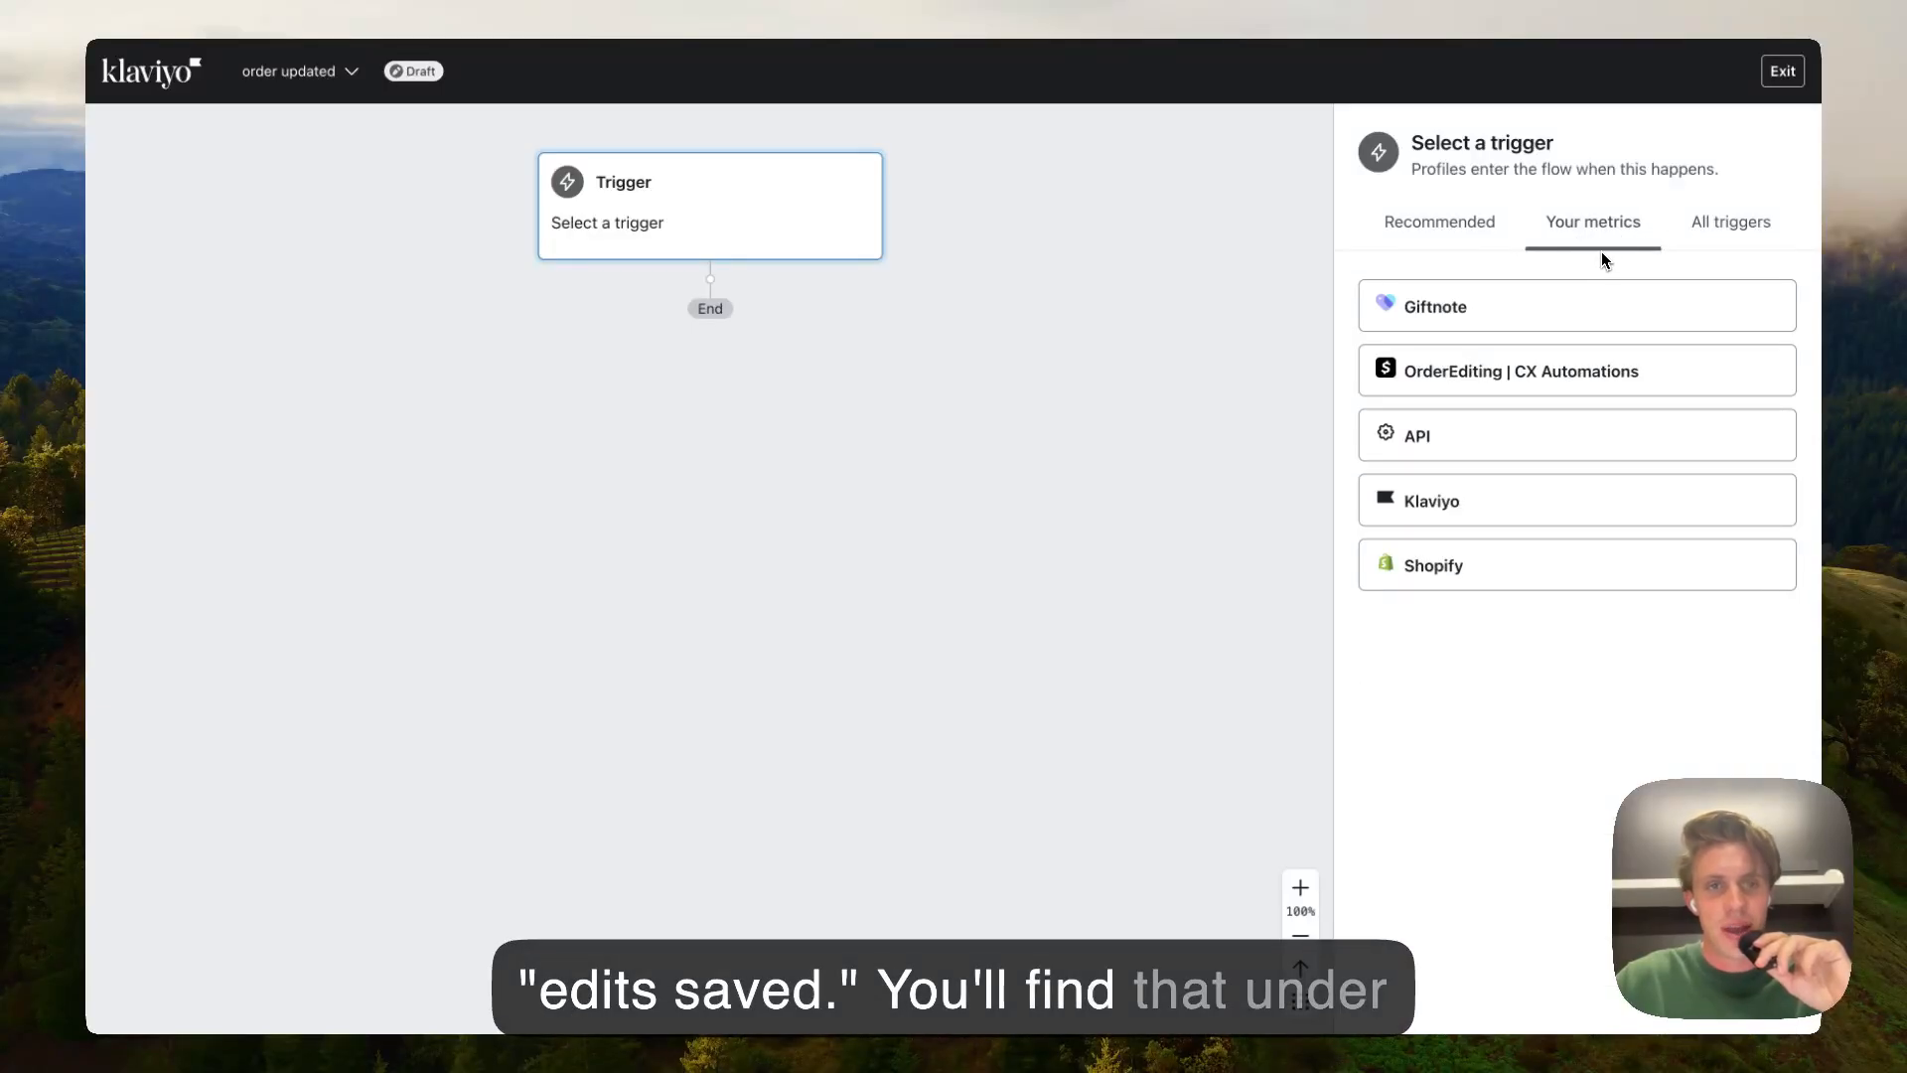
left_click(1524, 371)
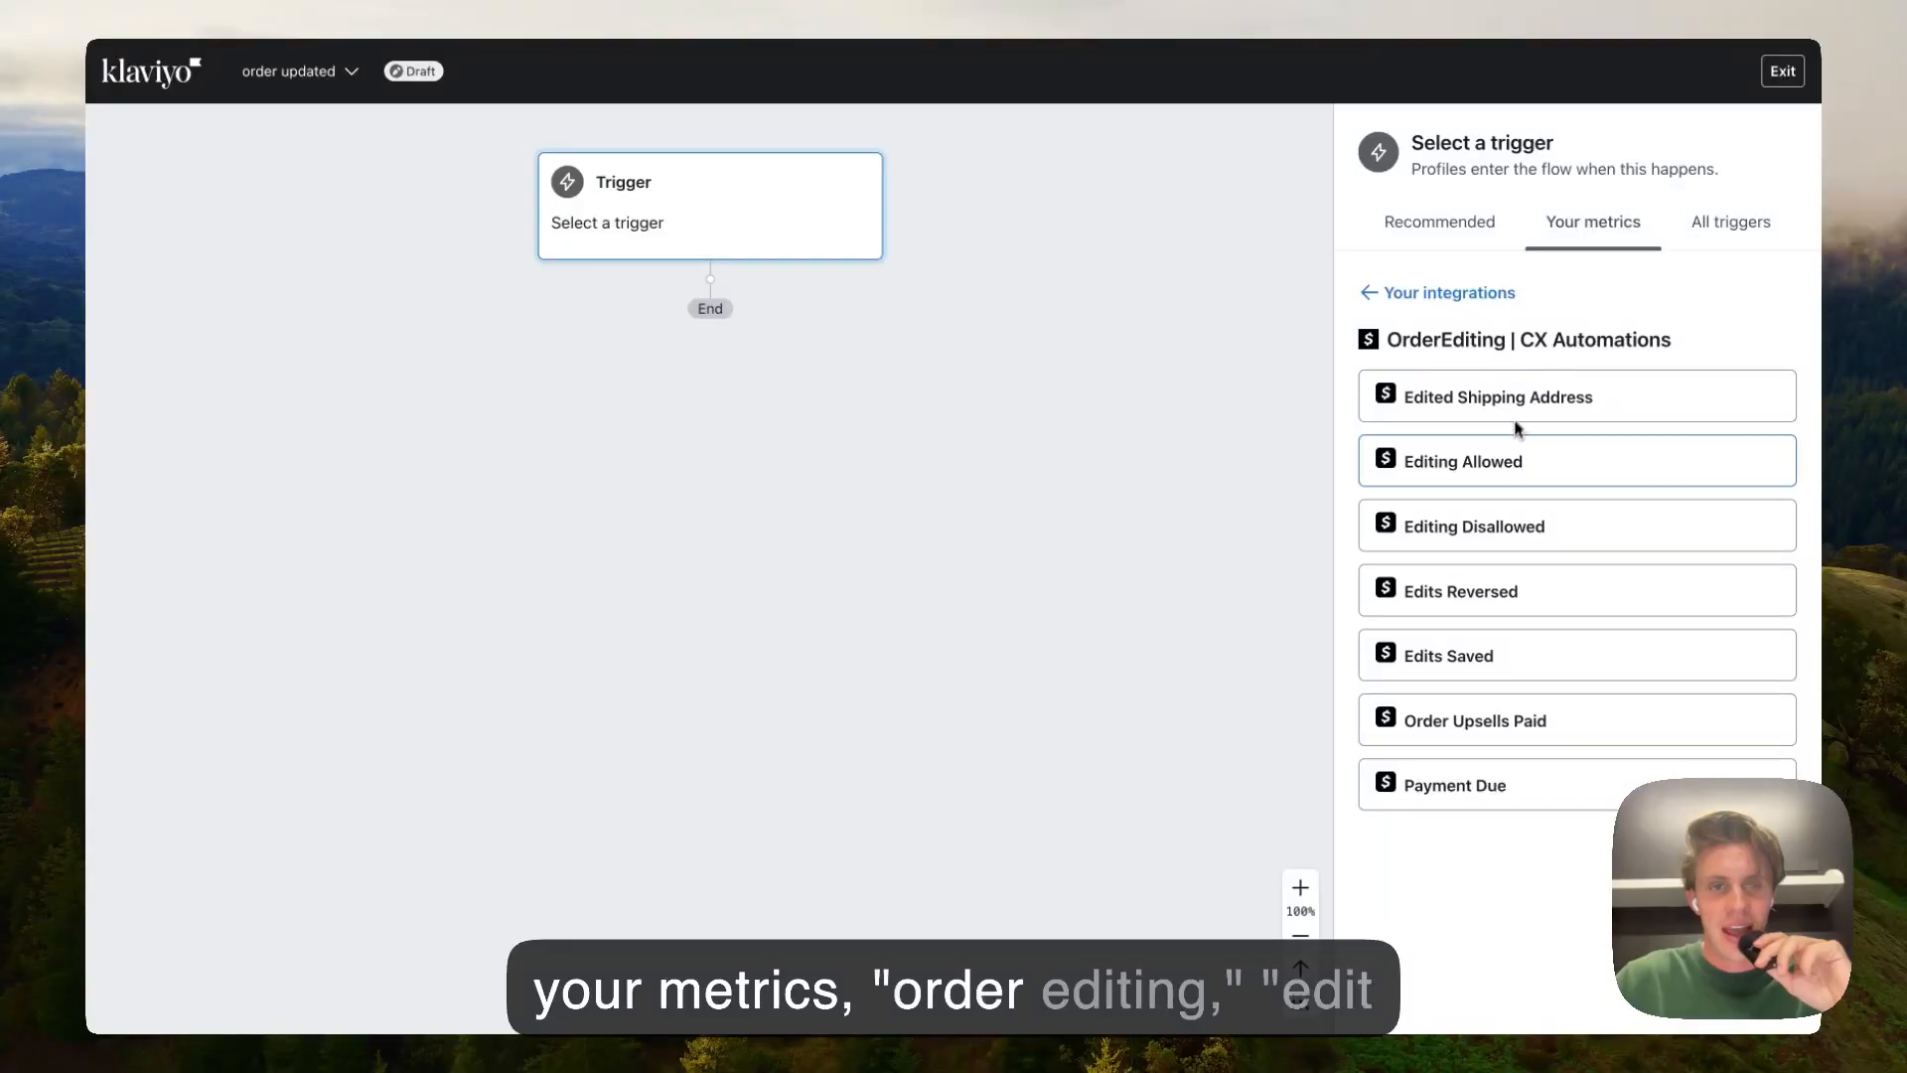
left_click(1462, 660)
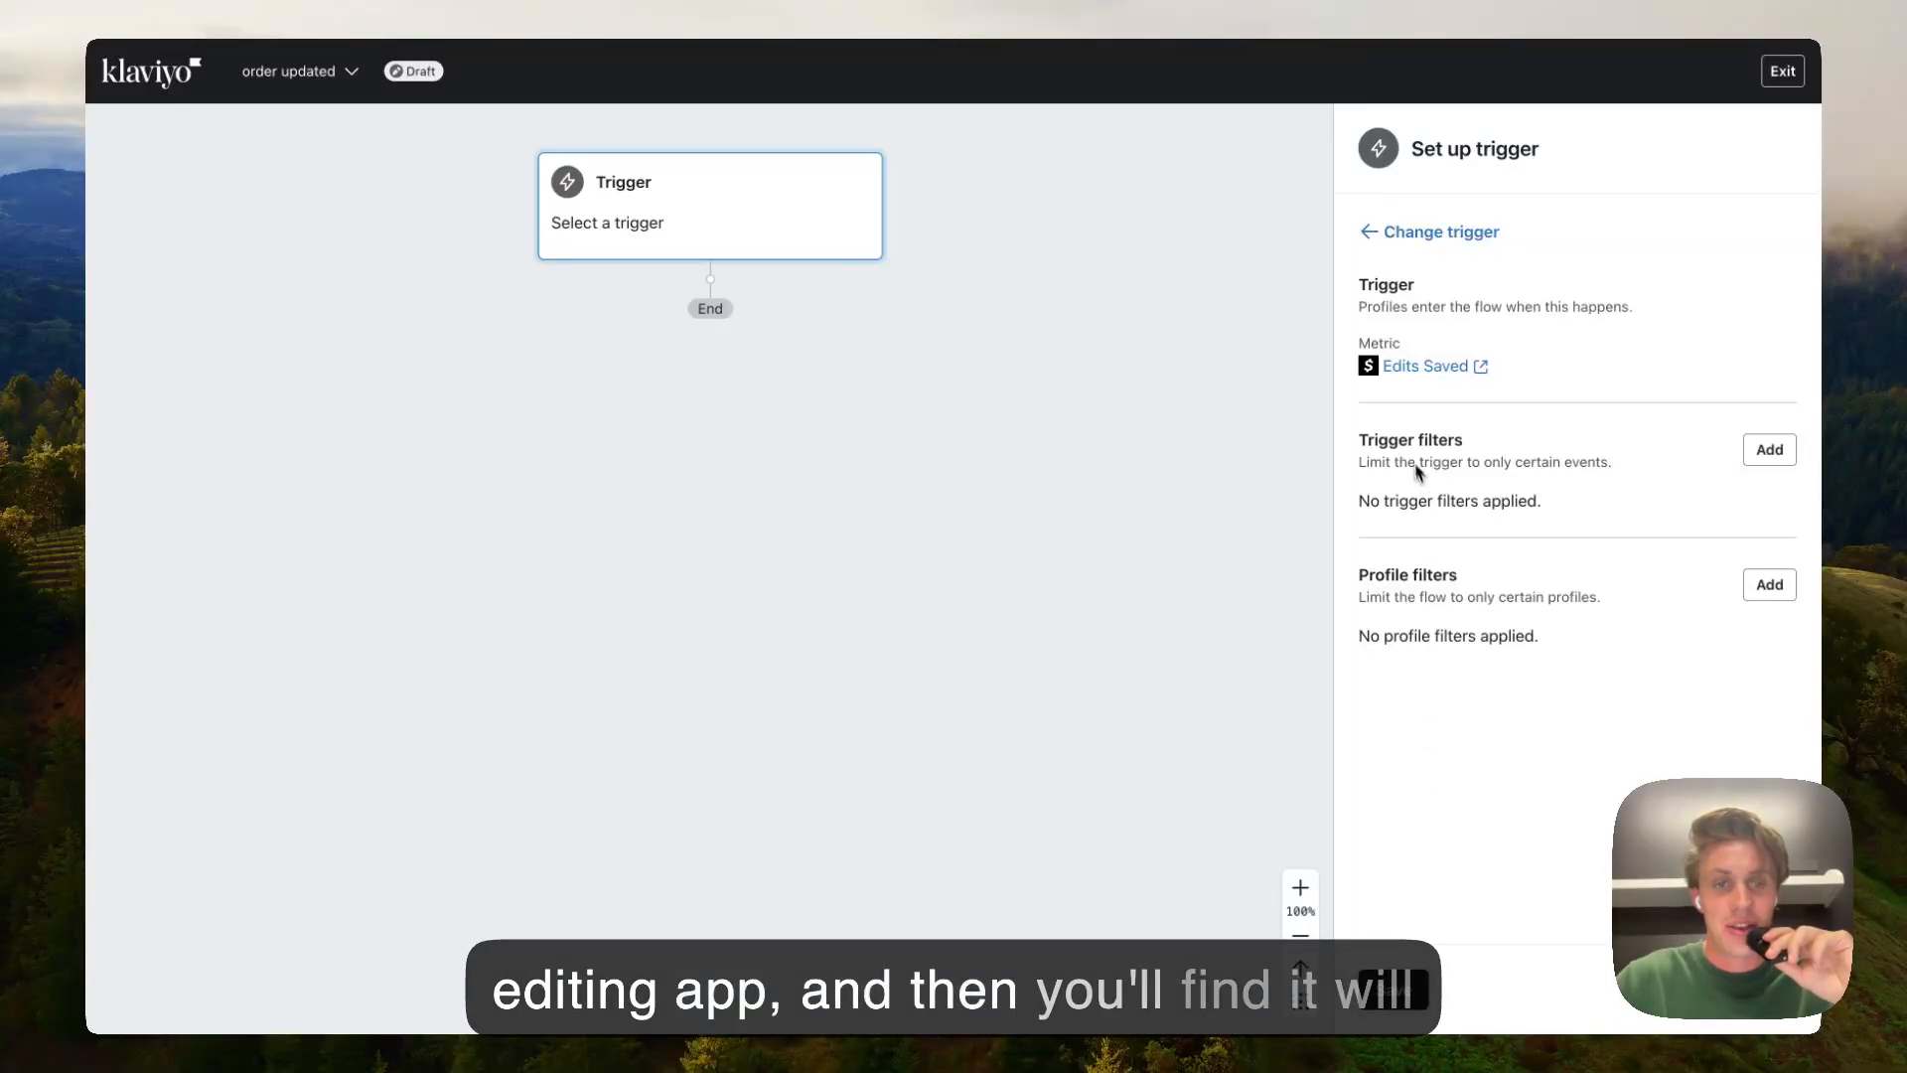
left_click(1401, 988)
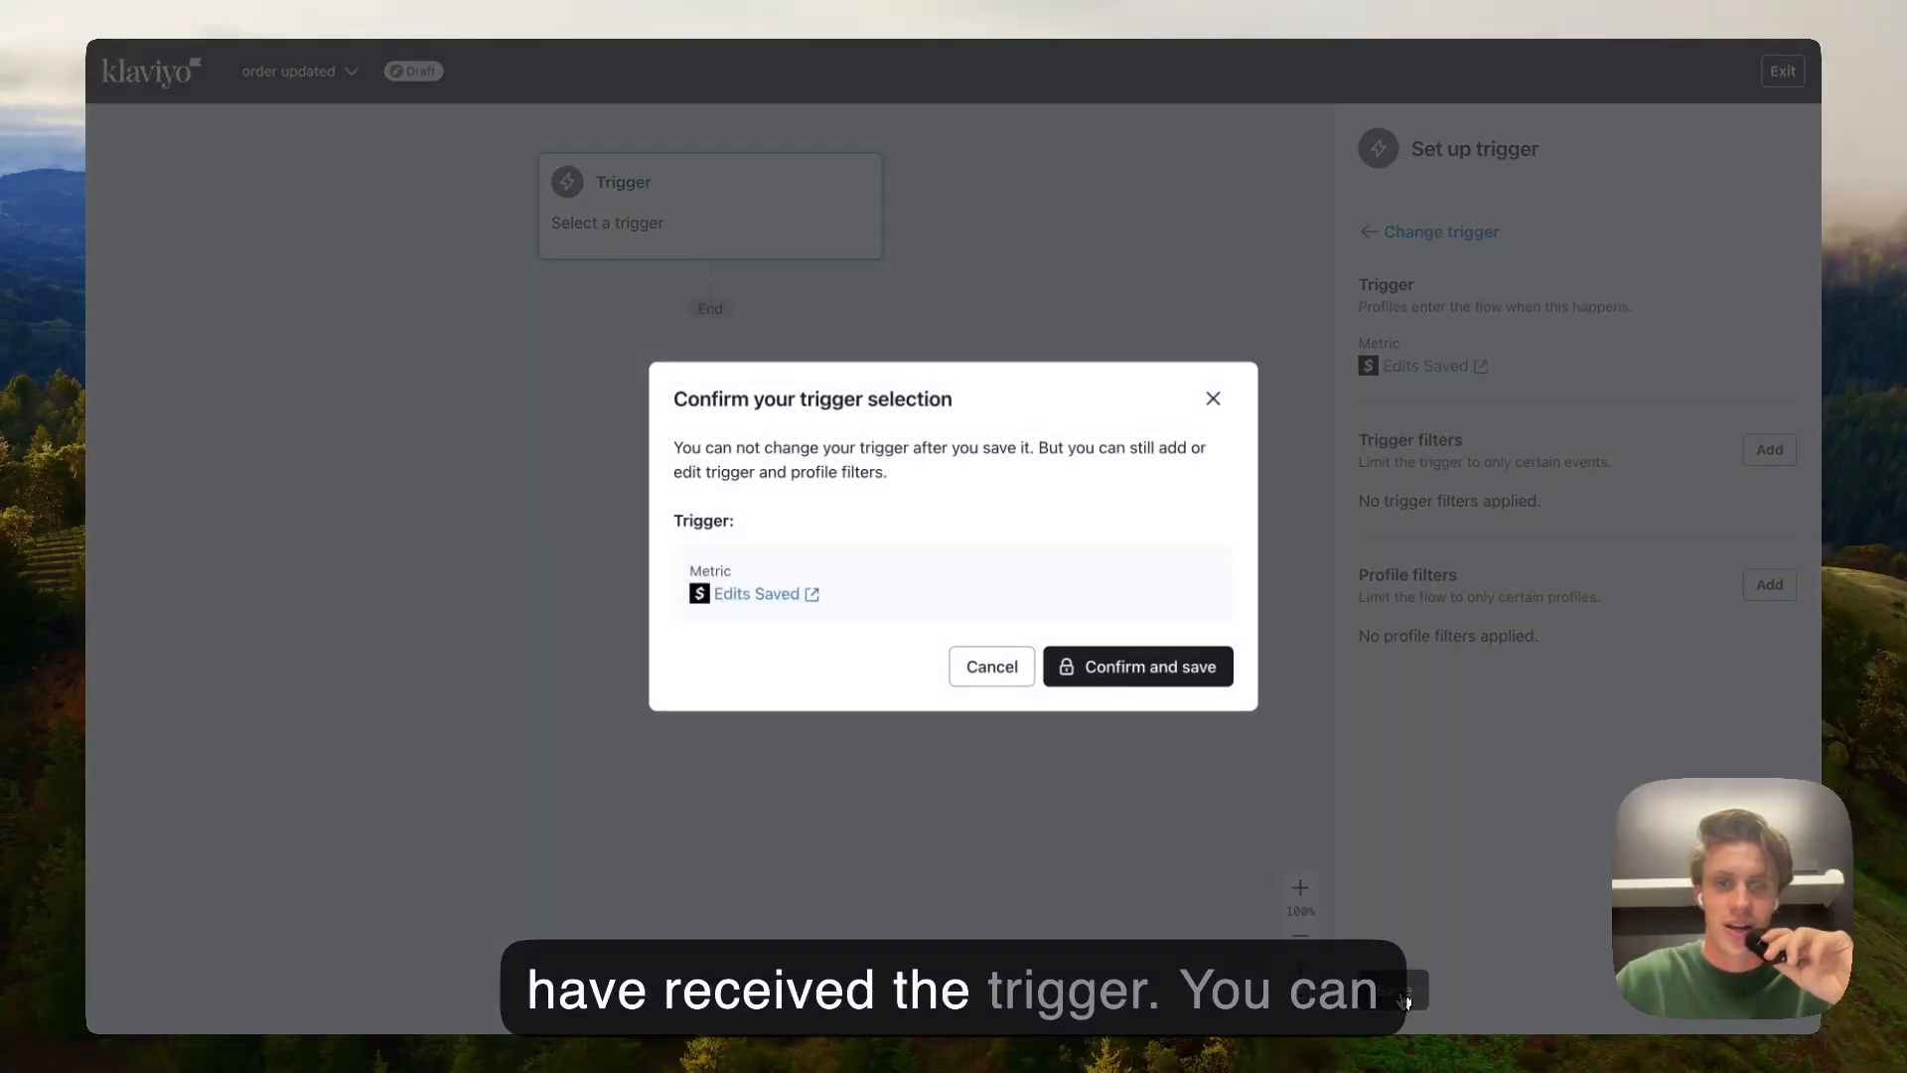
left_click(1140, 667)
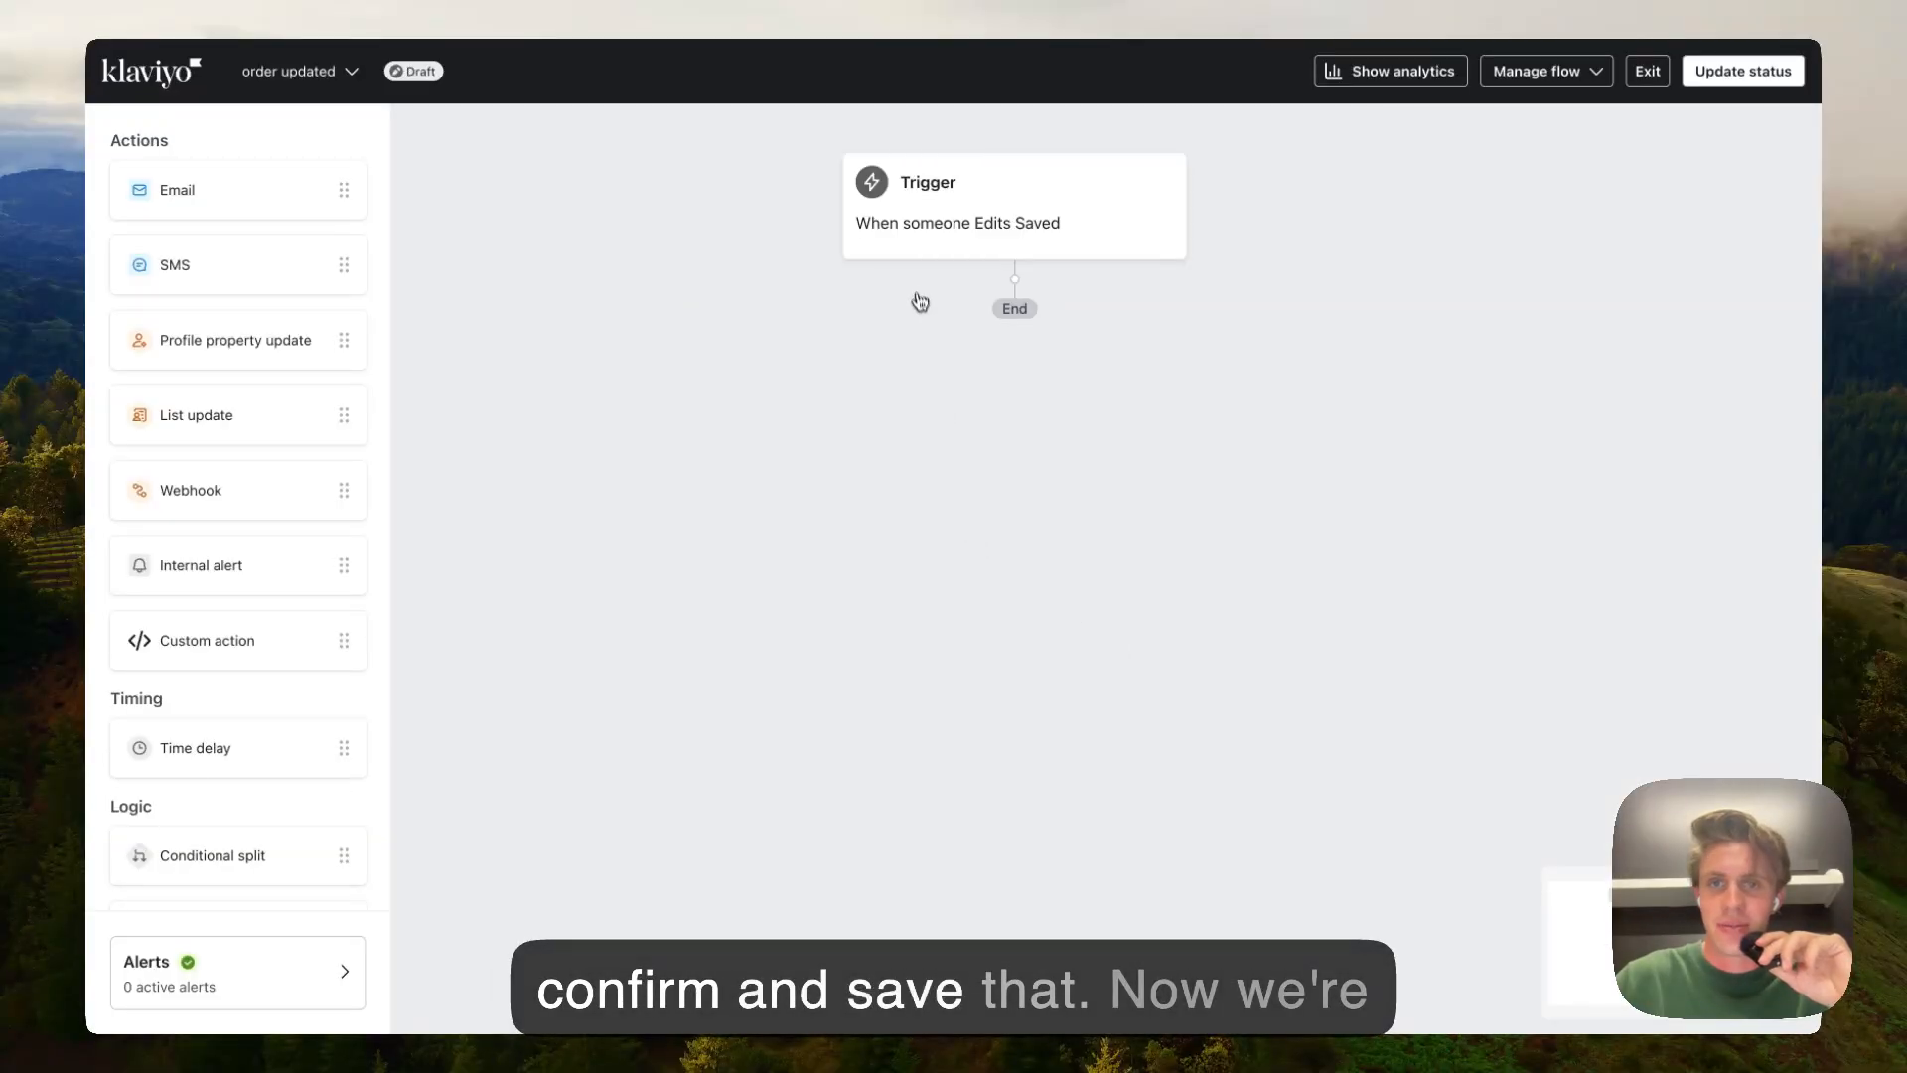
Step: Add a time delay of 5 minutes directly after the trigger and save it
scroll(221, 496, "down", 2)
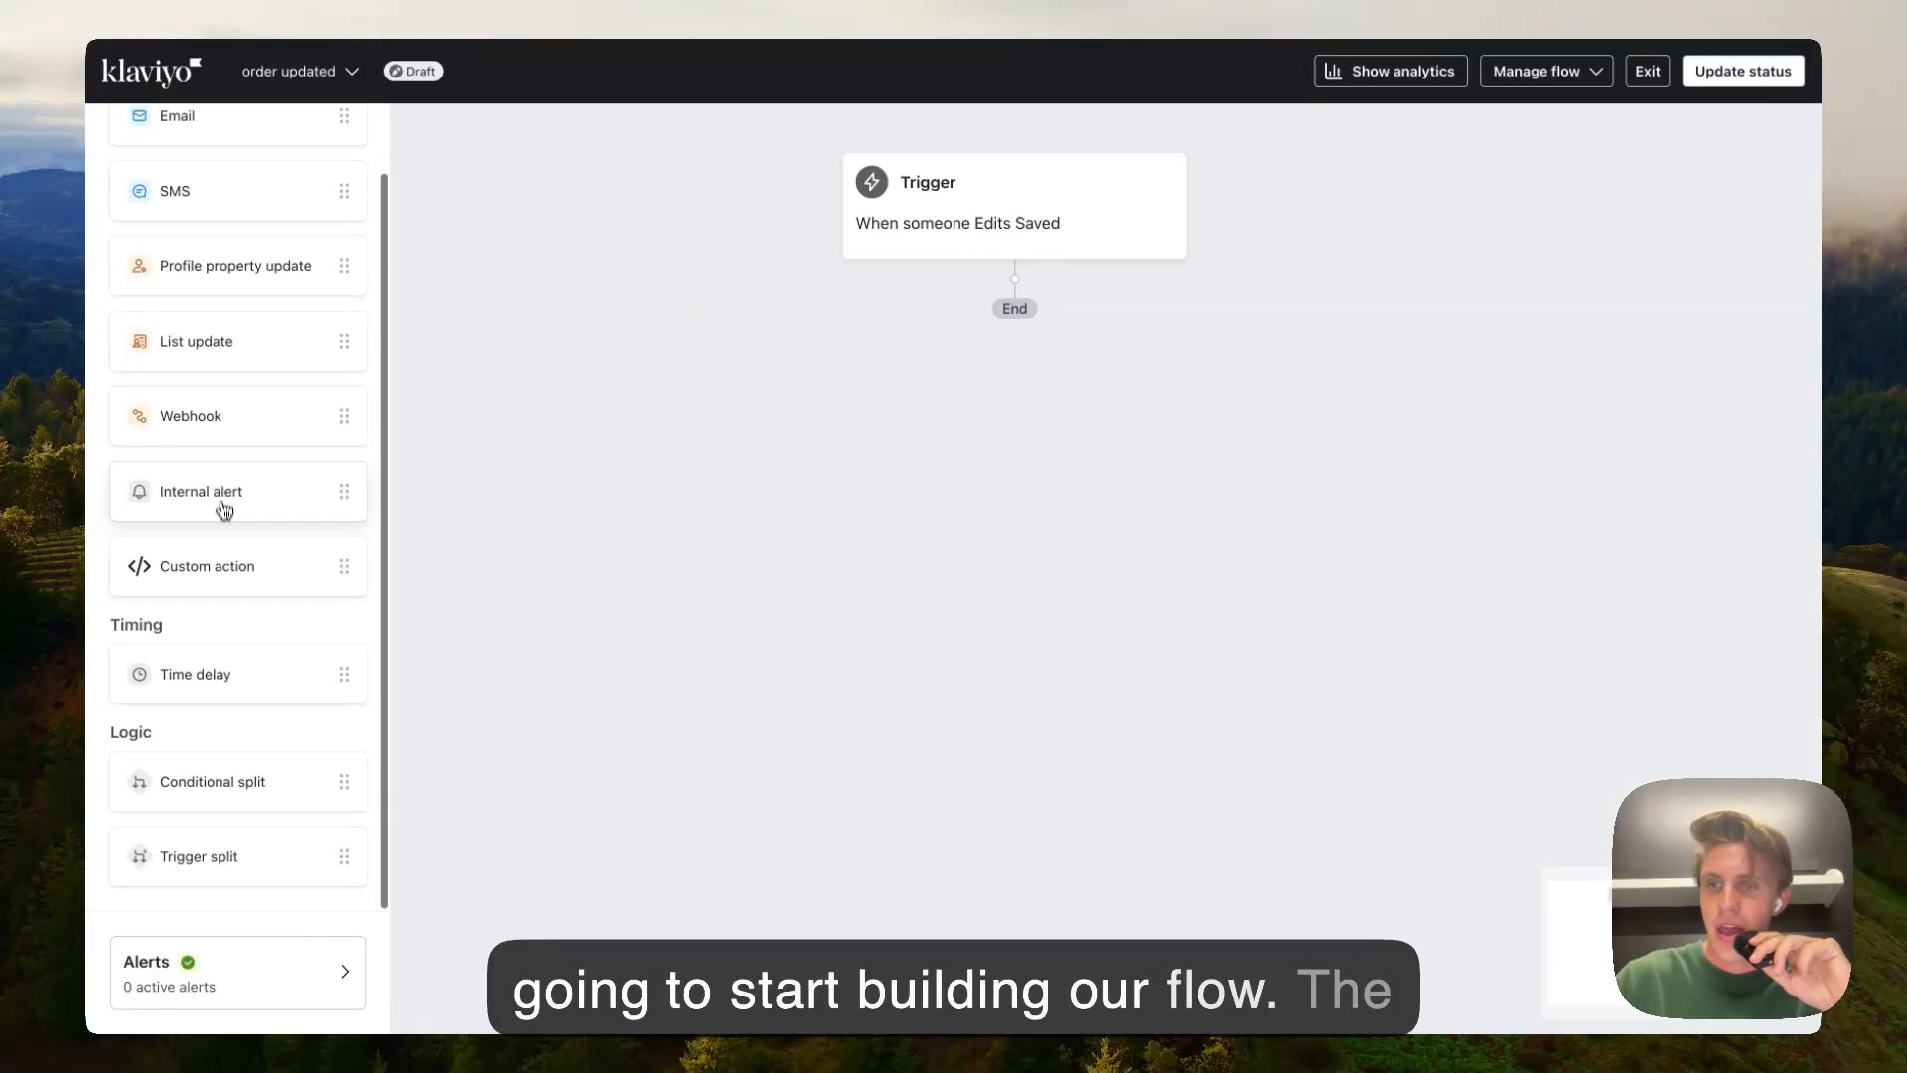
left_click_drag(221, 676, 983, 292)
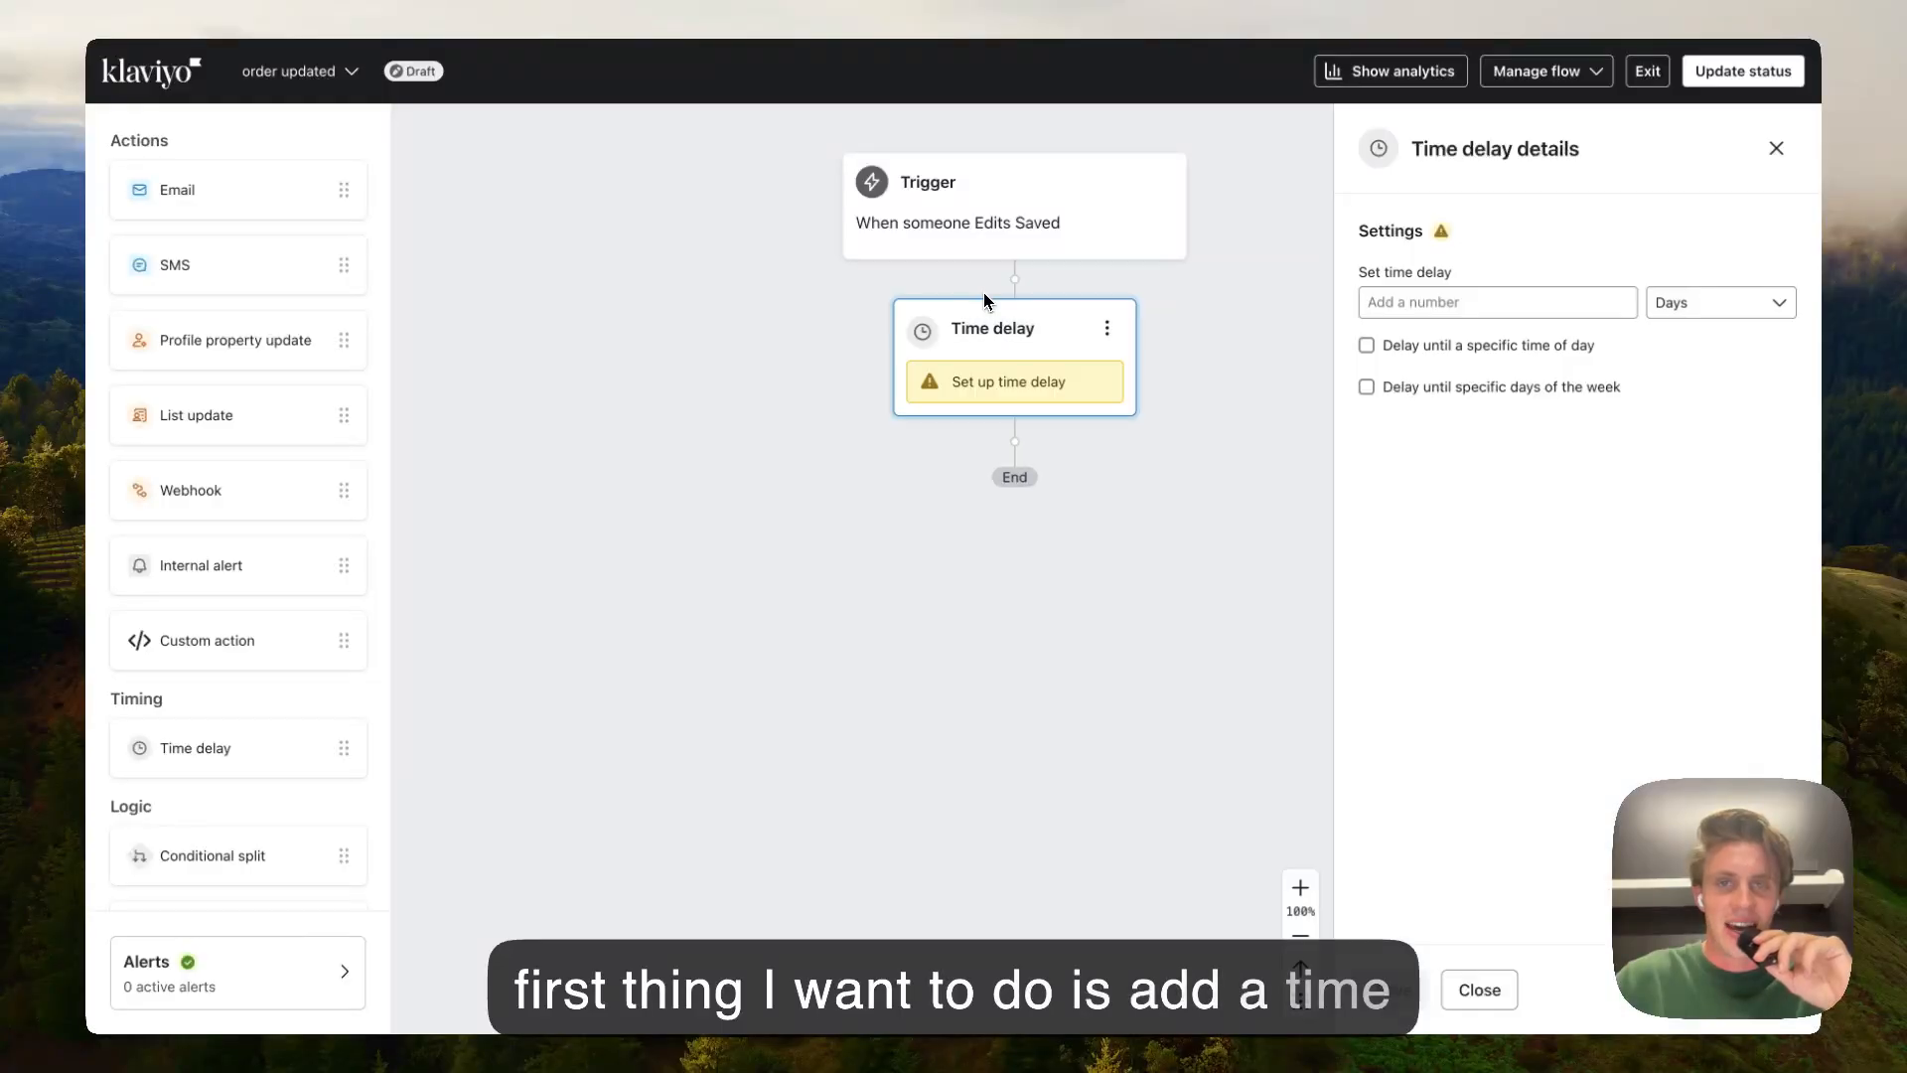
left_click(1721, 302)
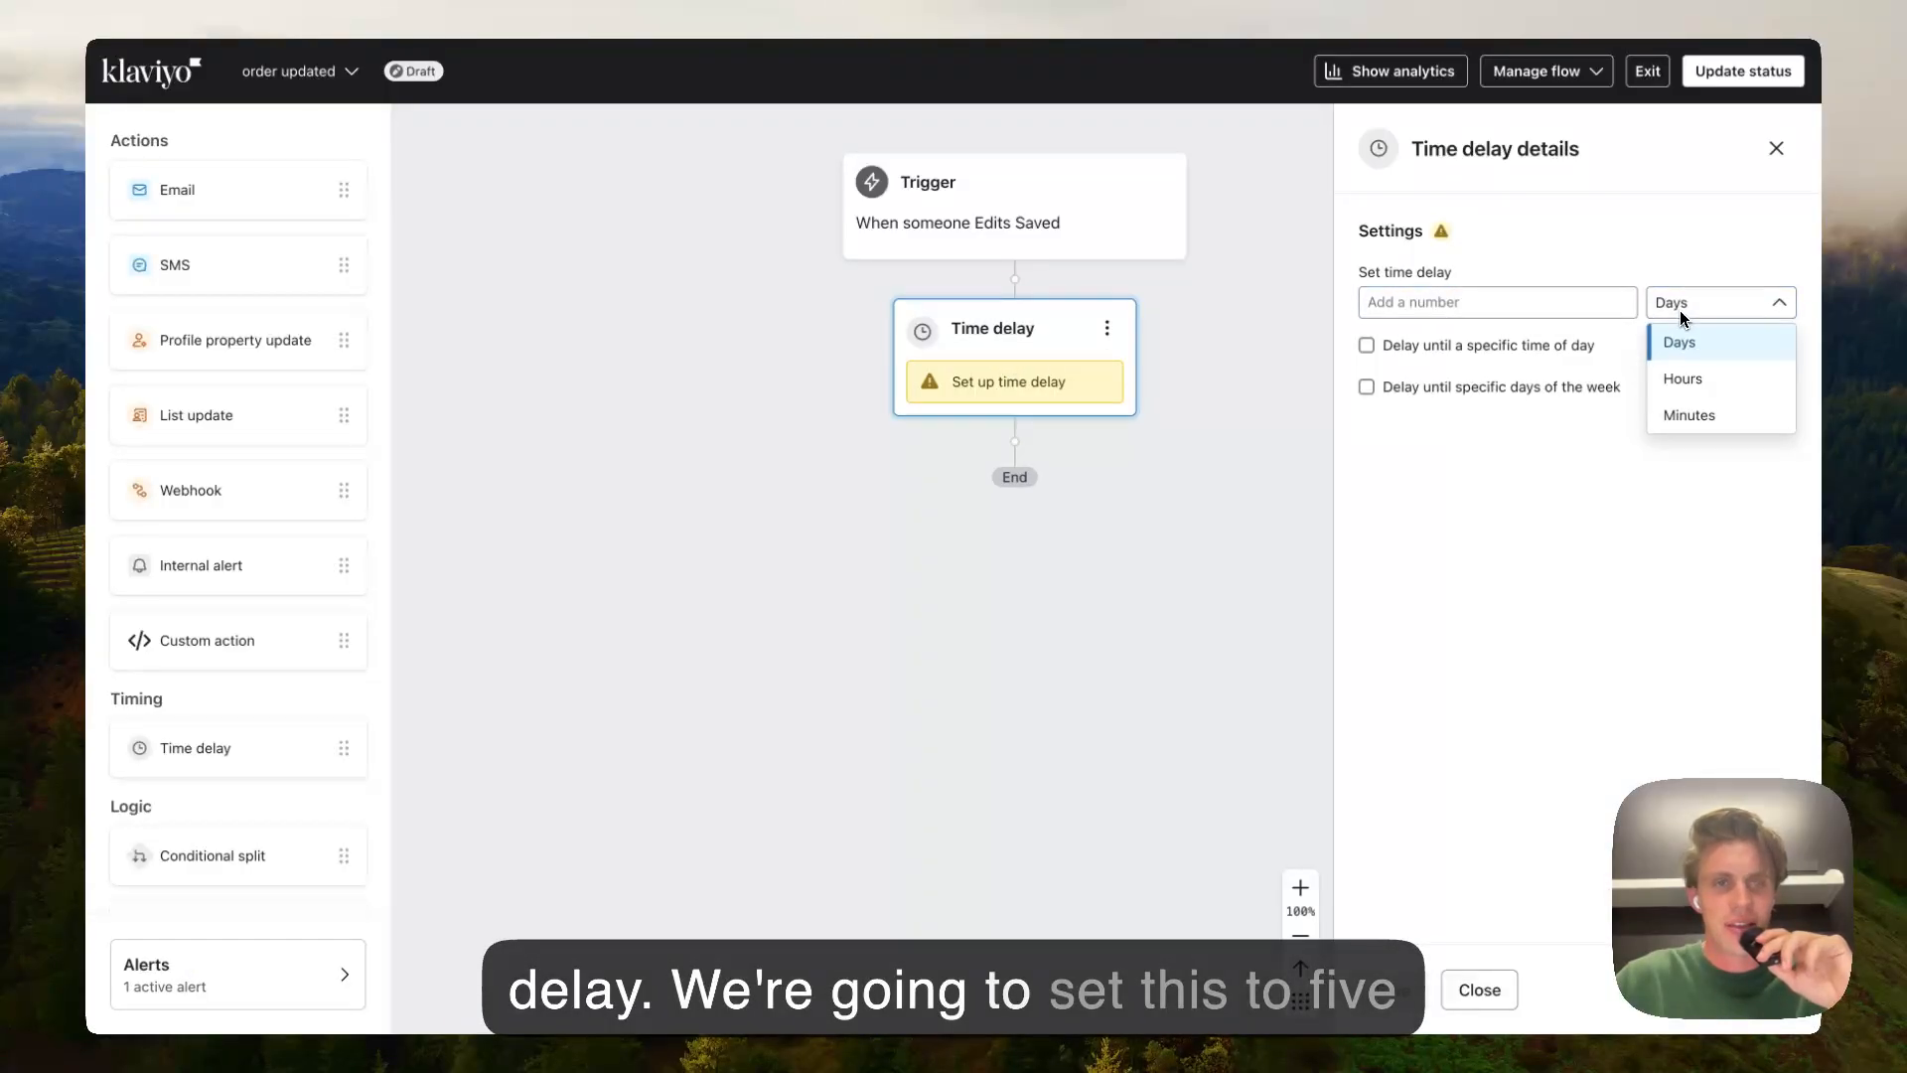
left_click(1686, 414)
left_click(1487, 313)
type("5")
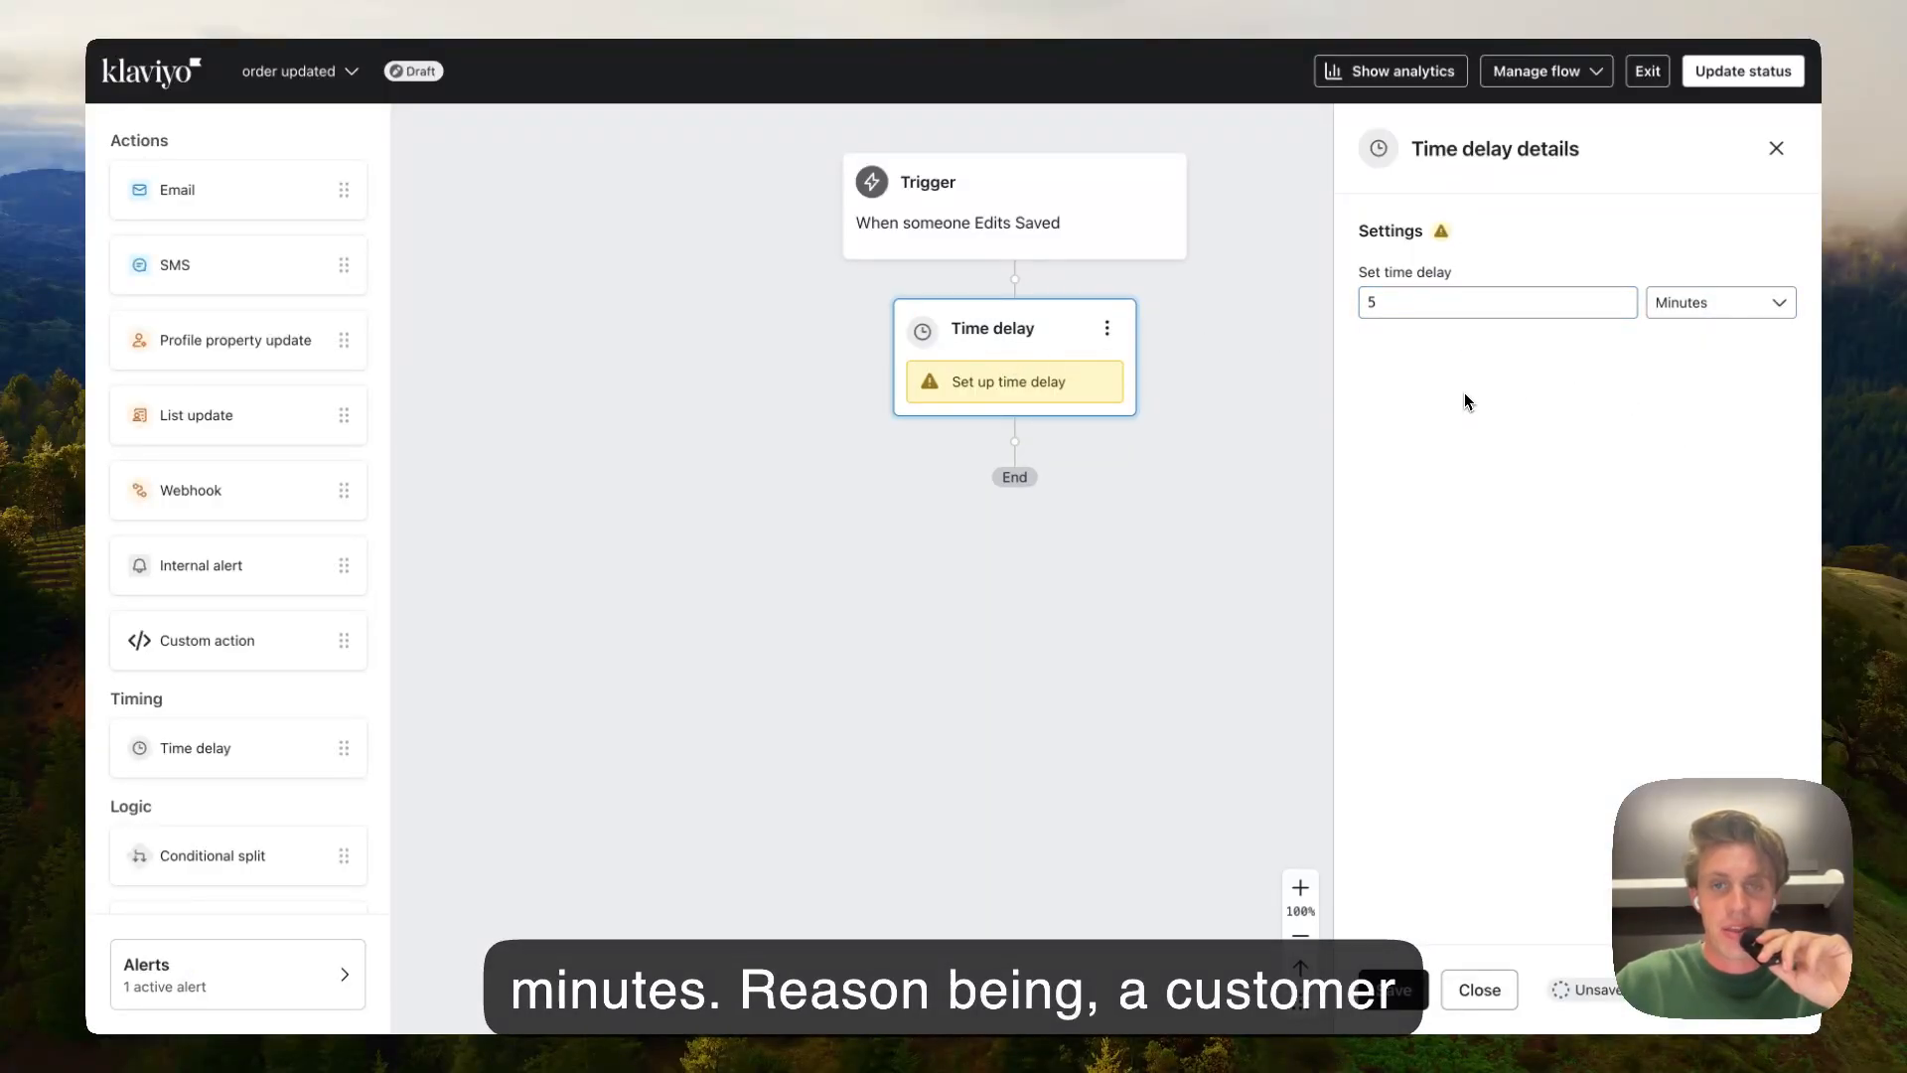
left_click(1394, 990)
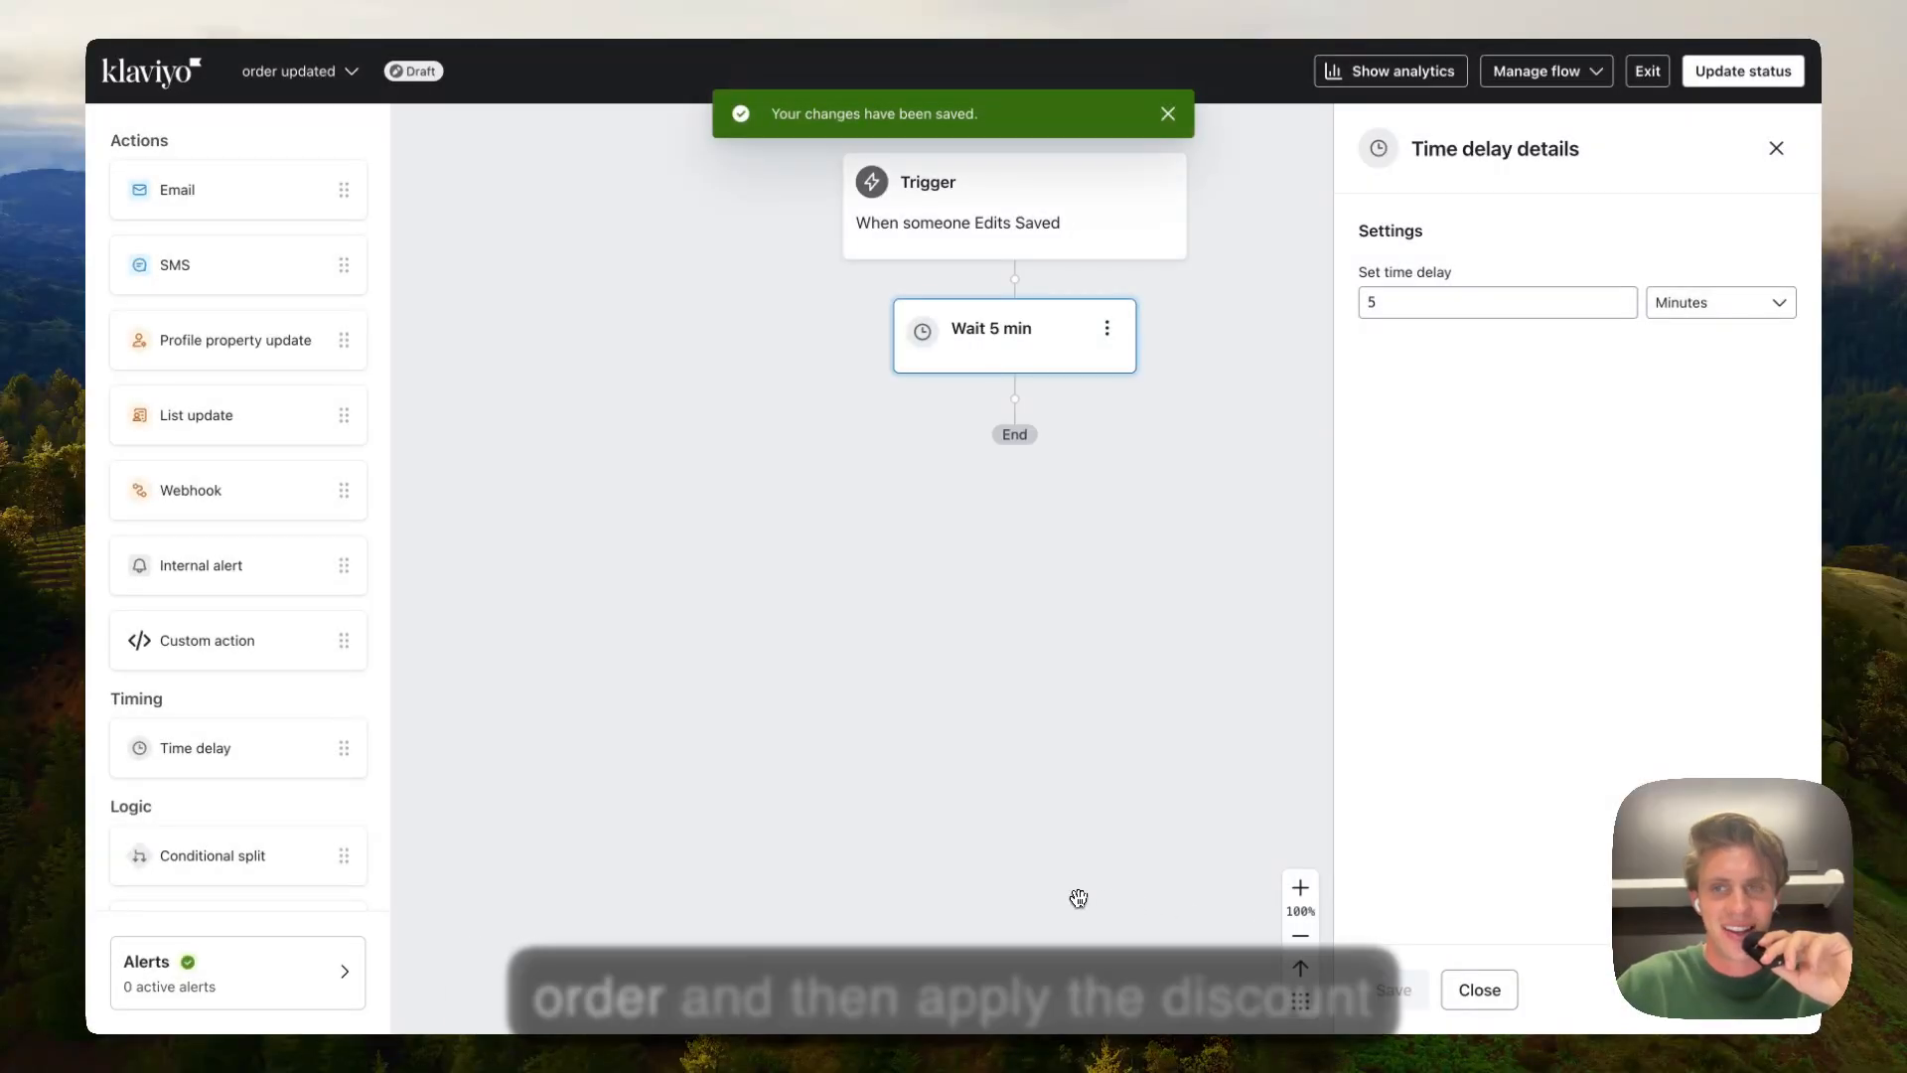
Step: Add a conditional split below the time delay, based on what someone has done (or not done)
left_click_drag(786, 667, 698, 702)
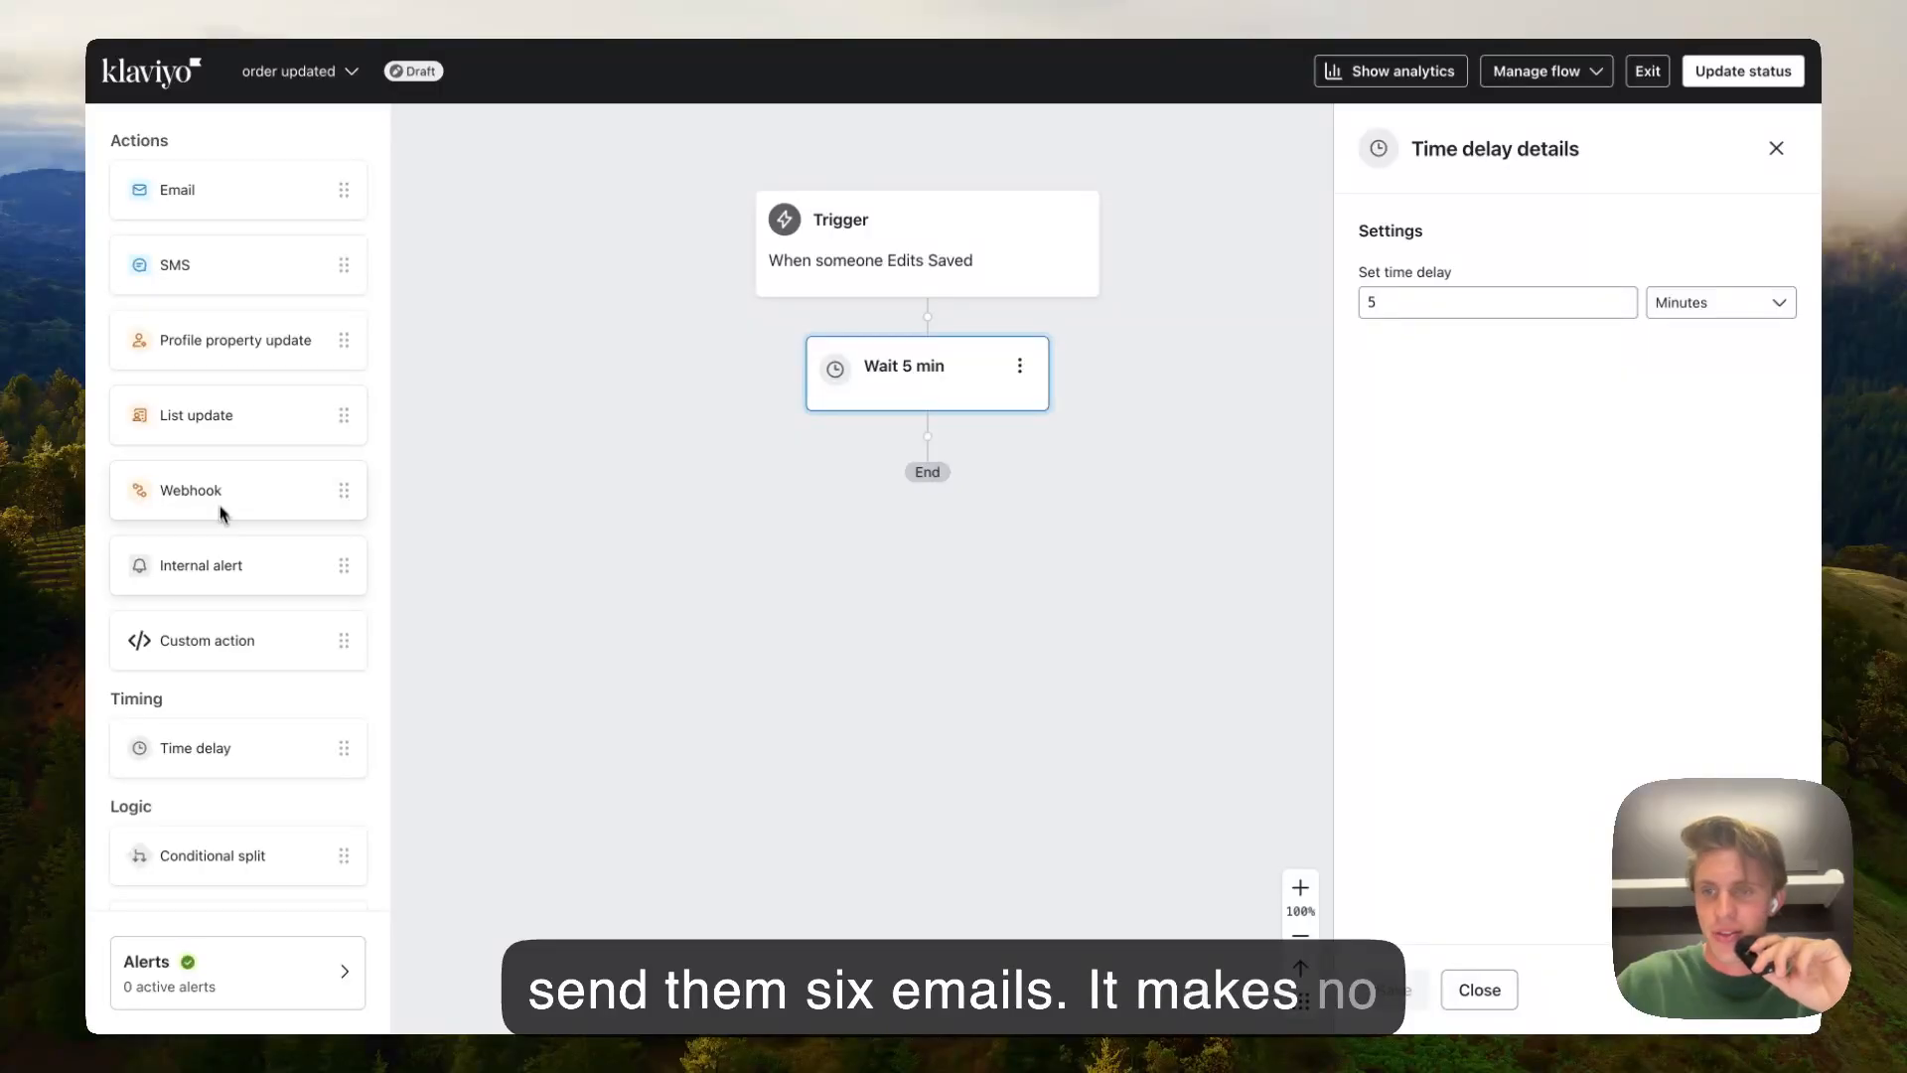
scroll(246, 596, "down", 1)
left_click_drag(231, 817, 921, 502)
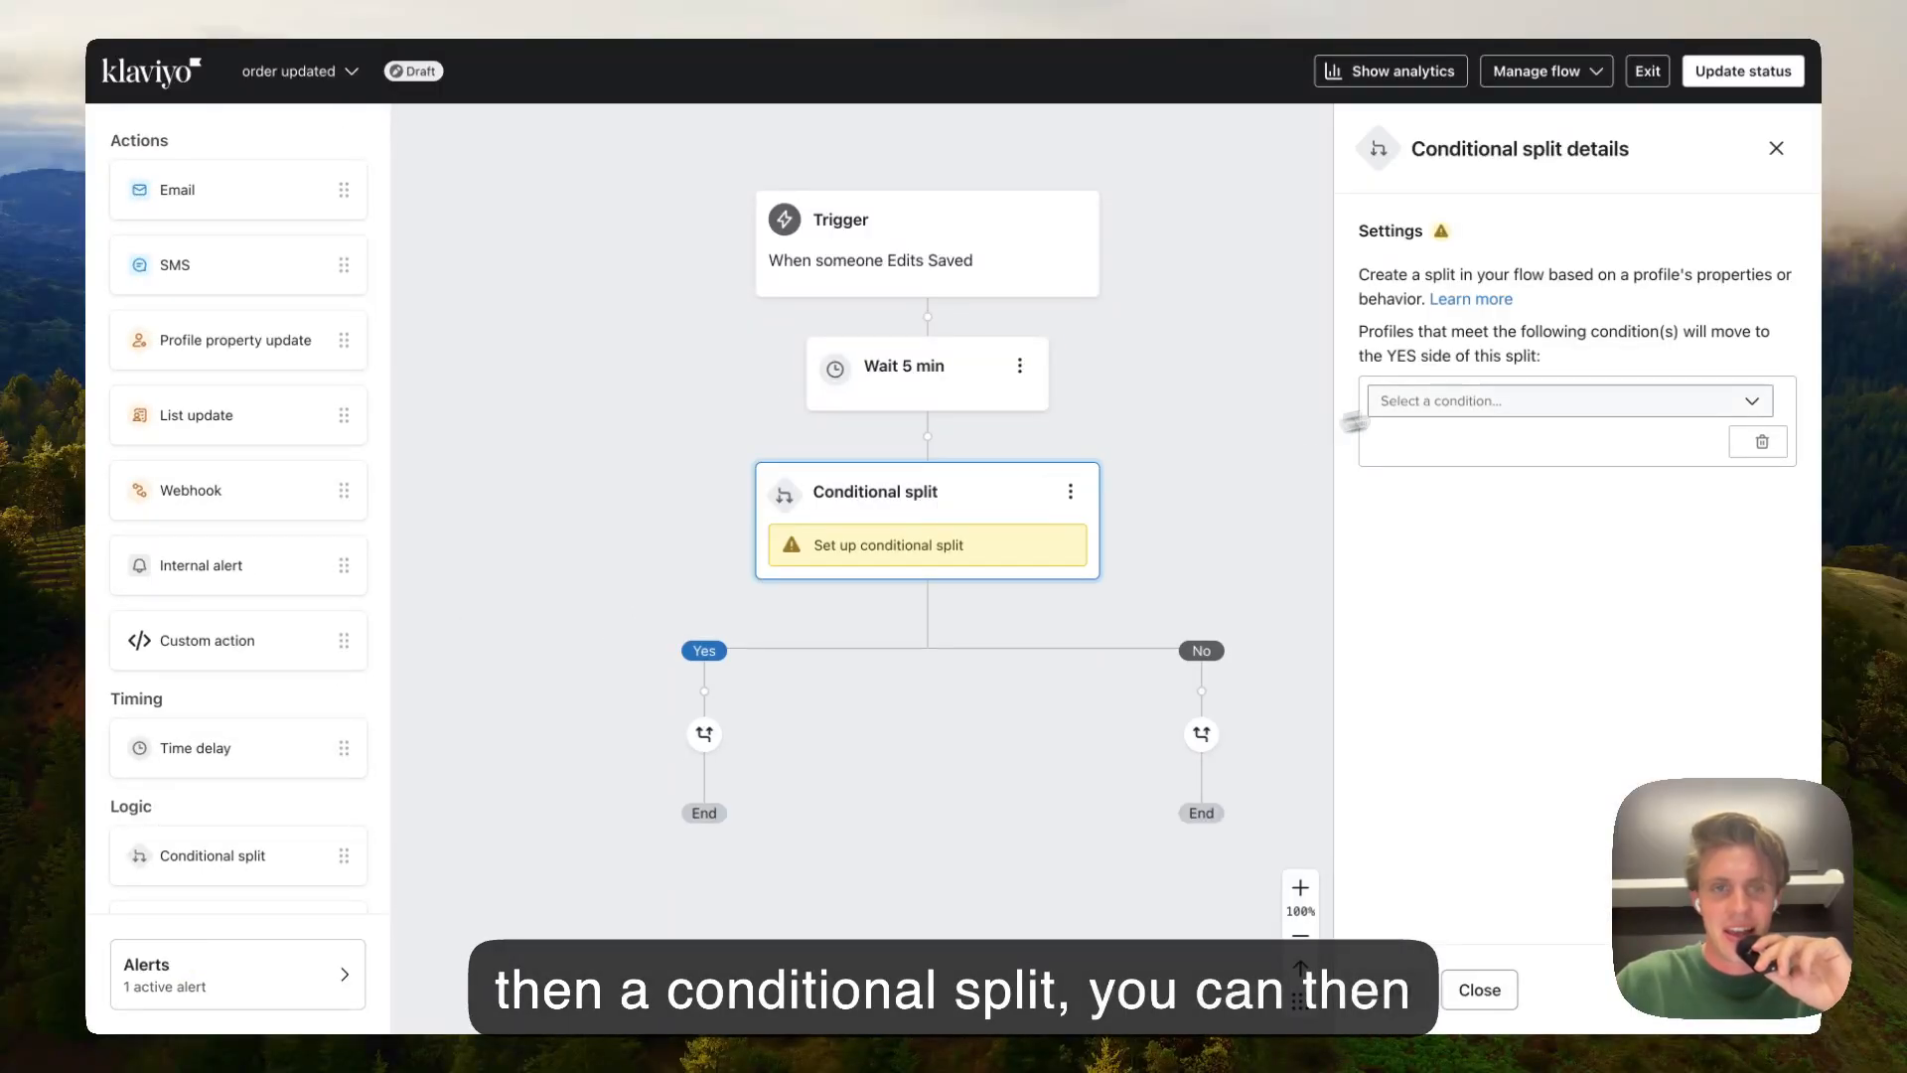
left_click(1443, 401)
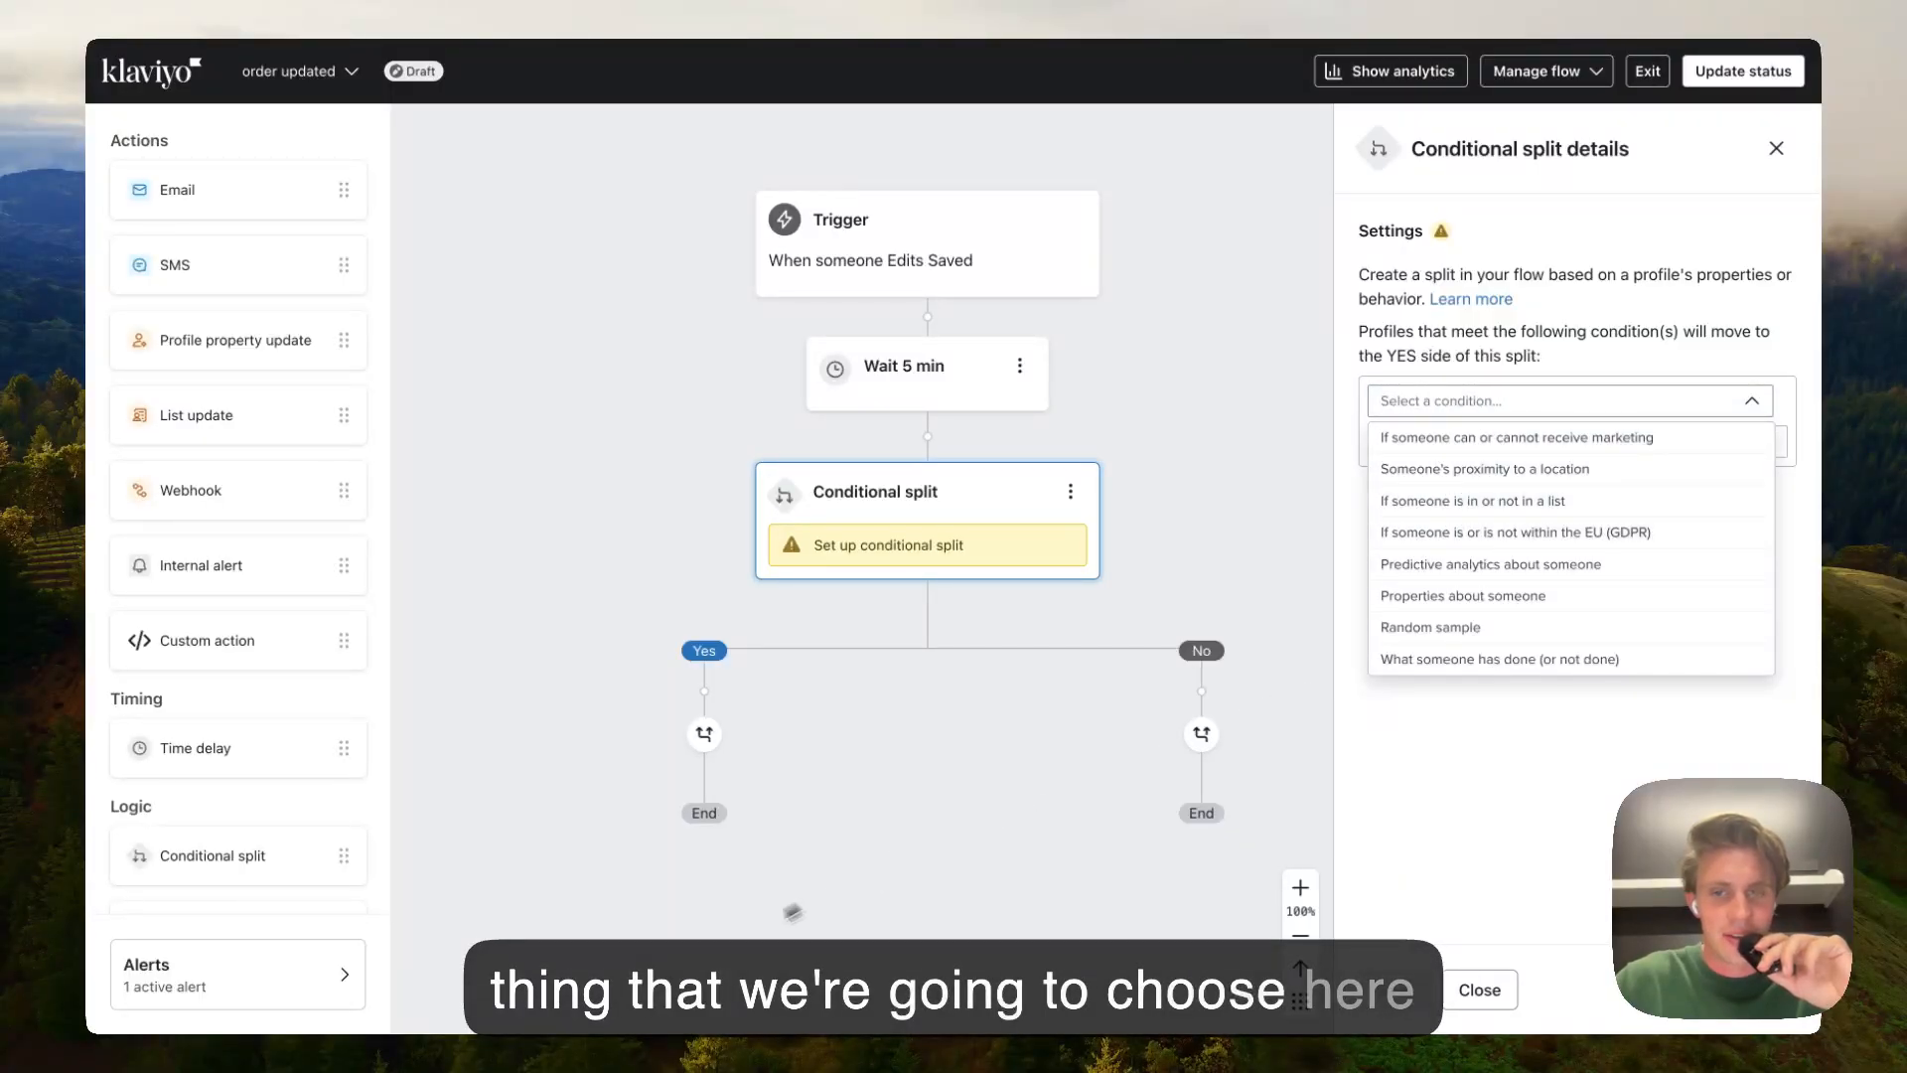
left_click(1447, 660)
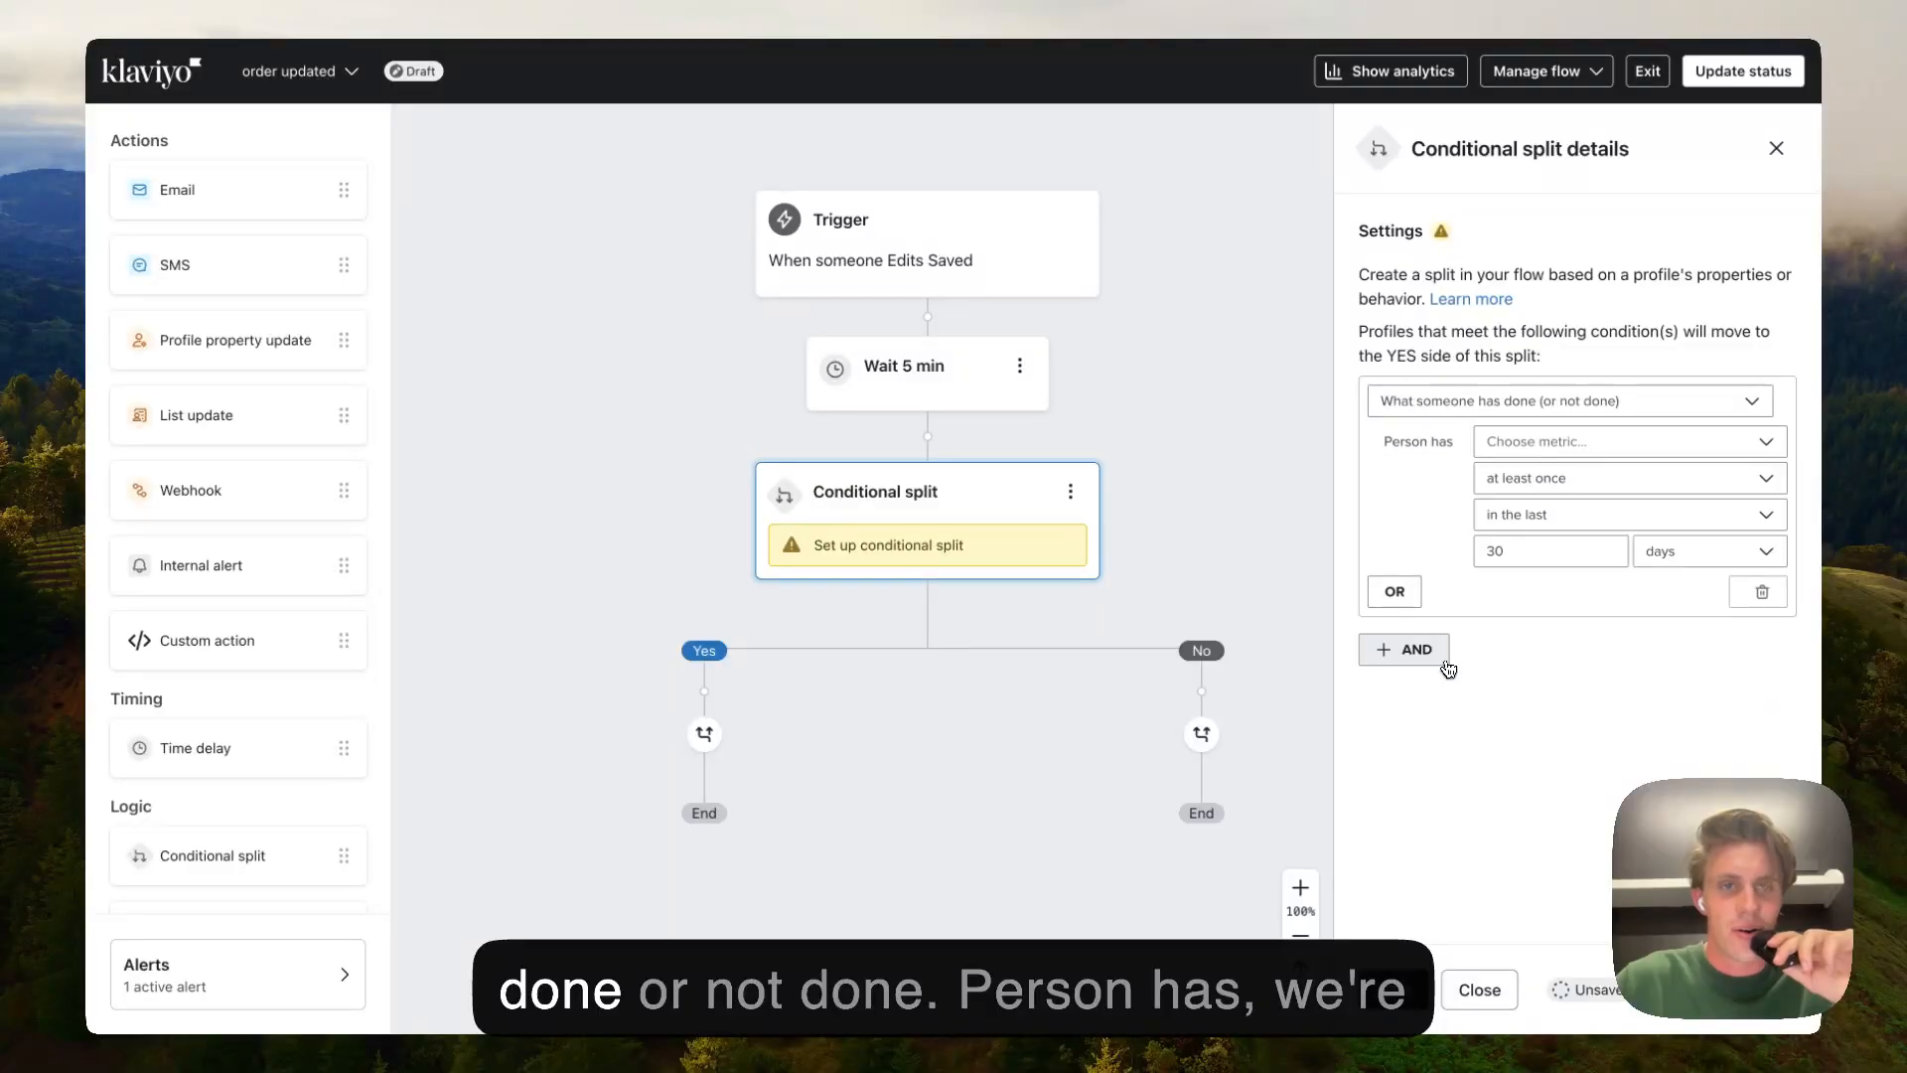
Step: Define the split condition as Edits Saved is at most 1 in the last 1 hours and save it
left_click(1500, 446)
left_click(1525, 491)
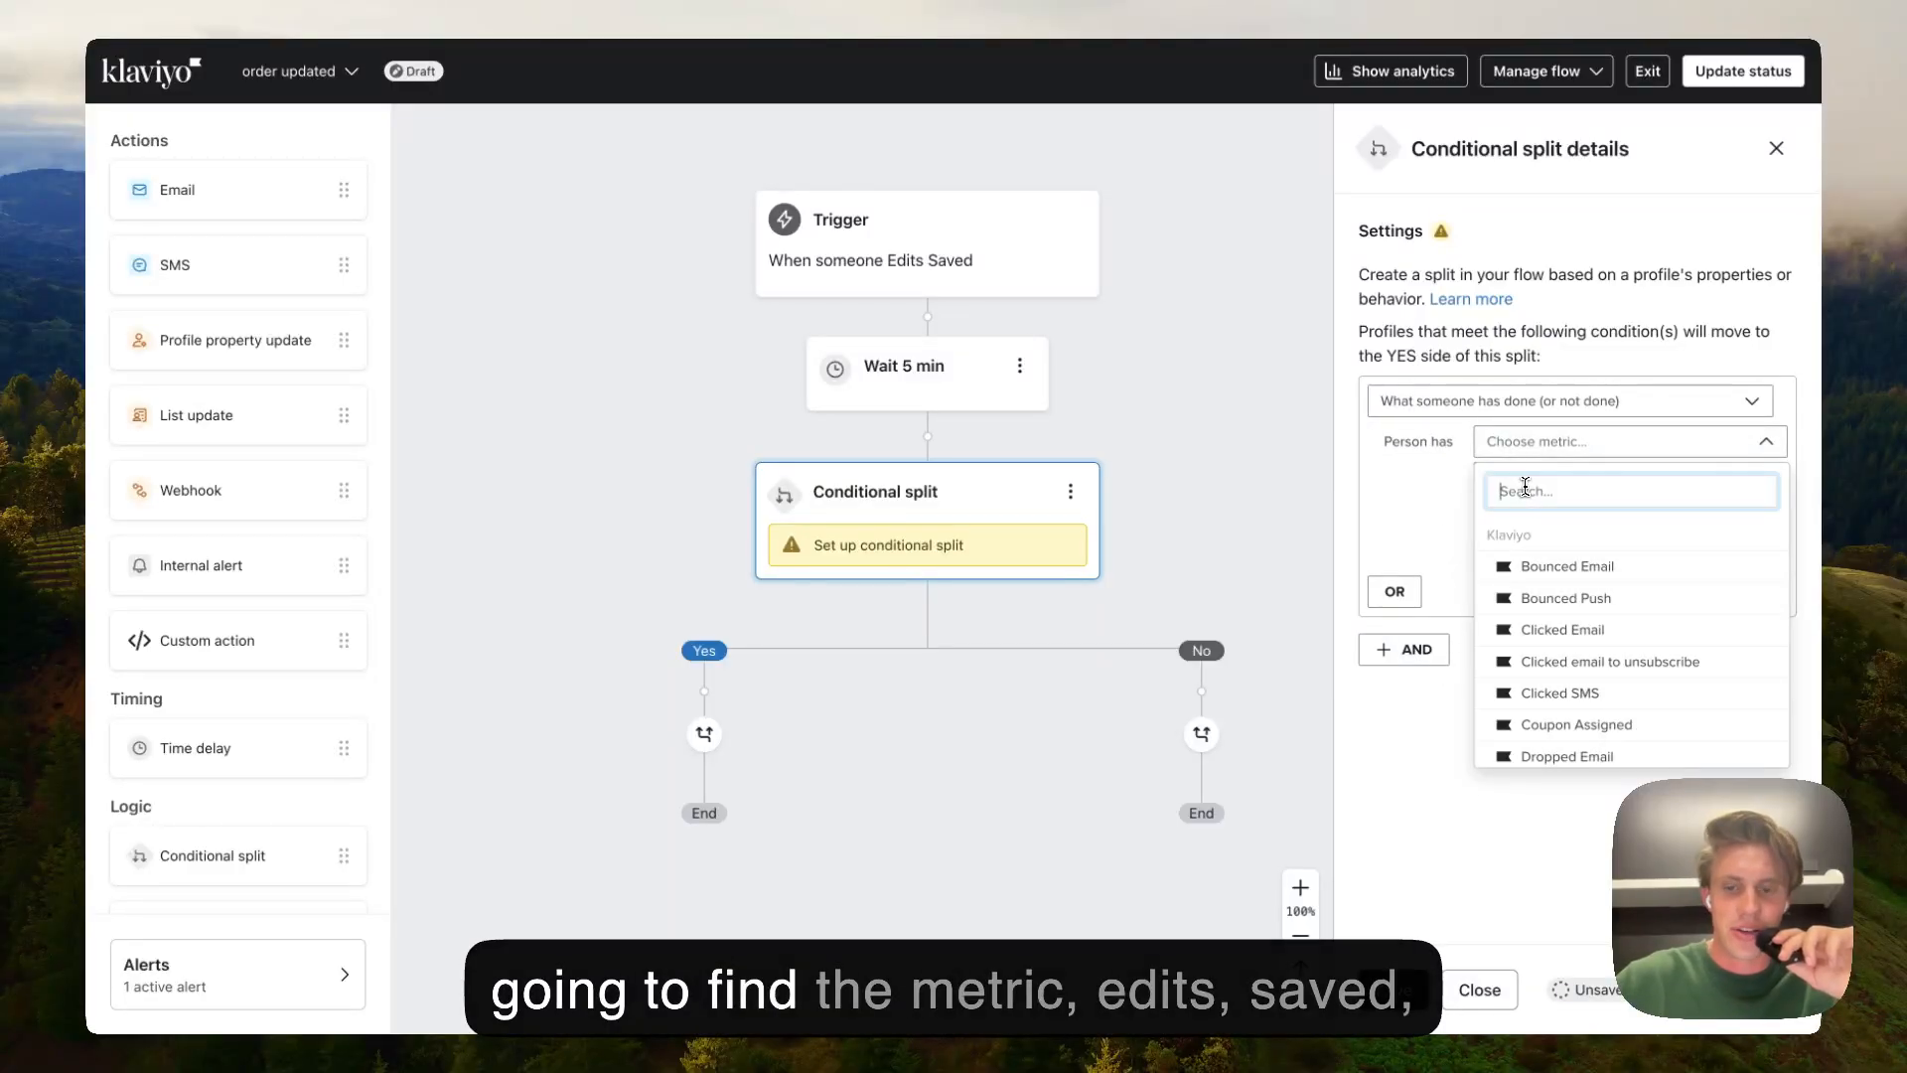
type("edi")
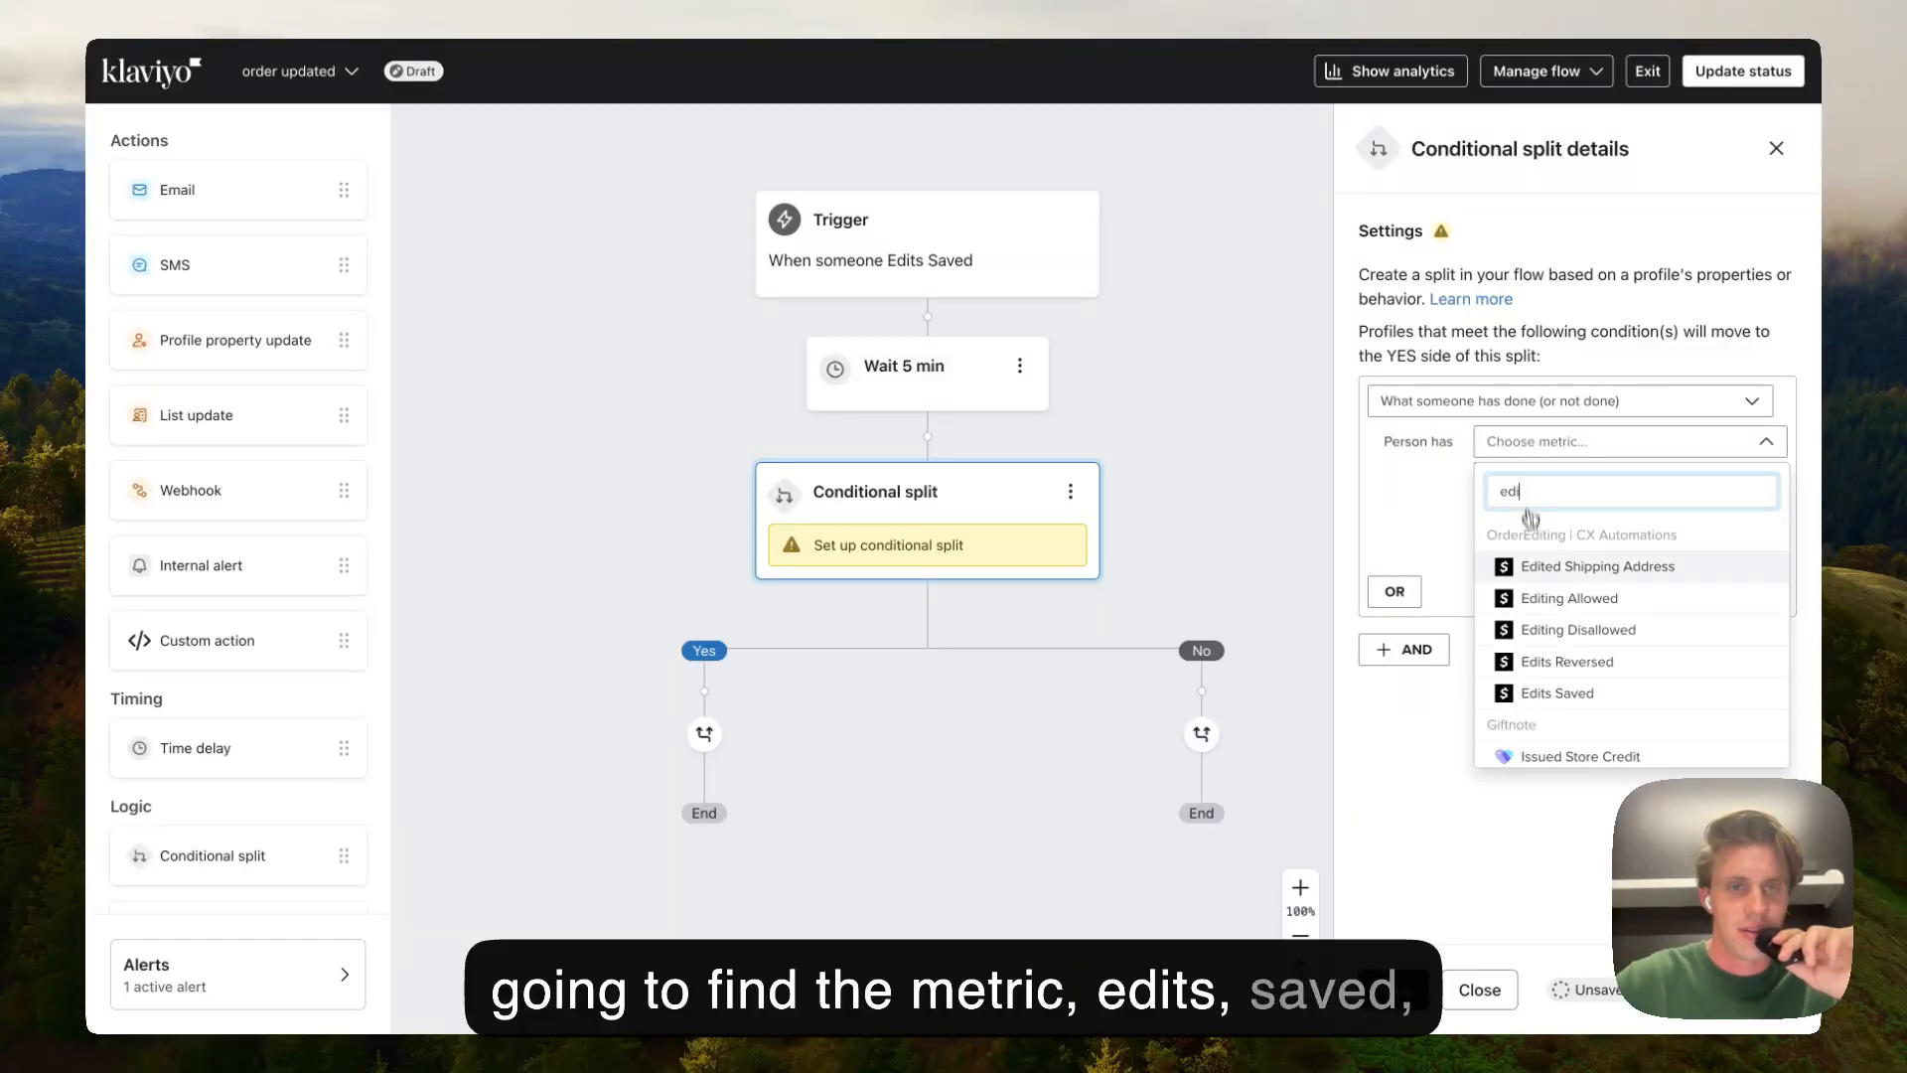
left_click(1551, 693)
left_click(1564, 479)
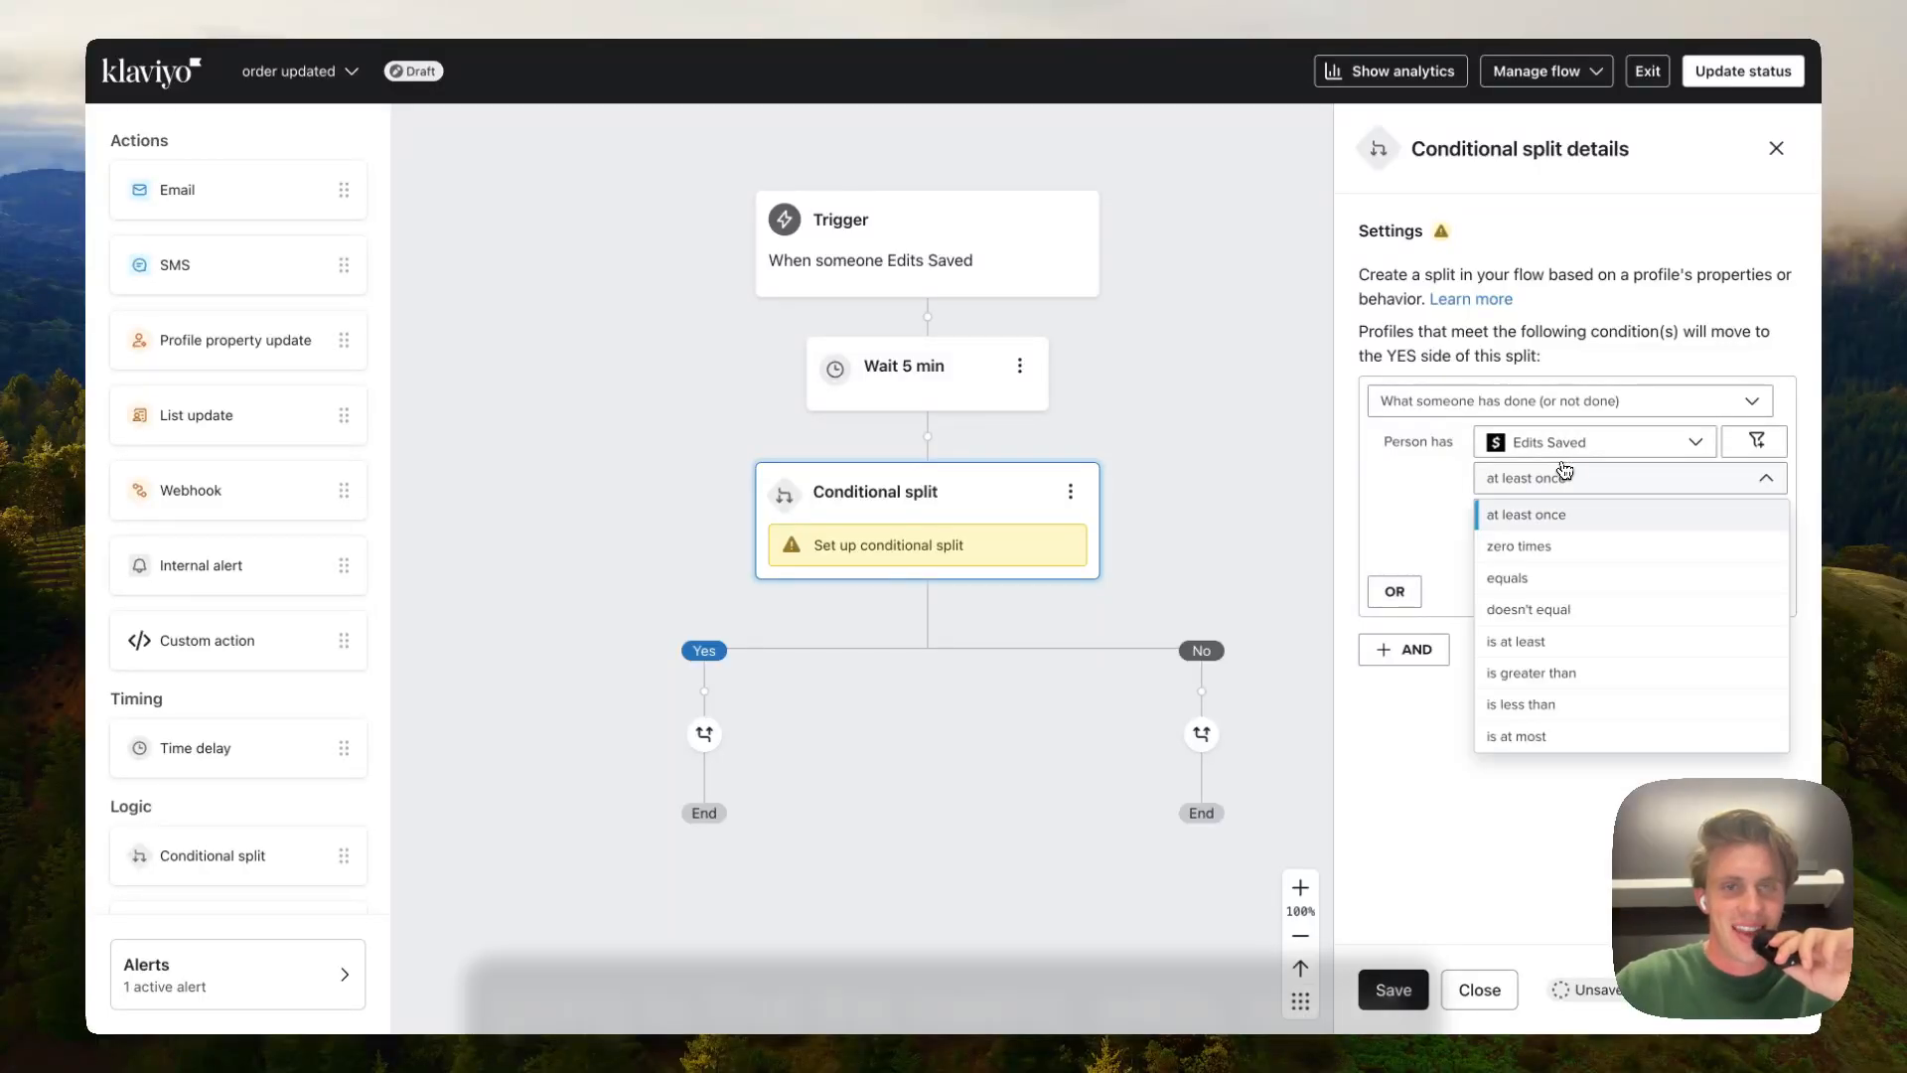
left_click(1532, 738)
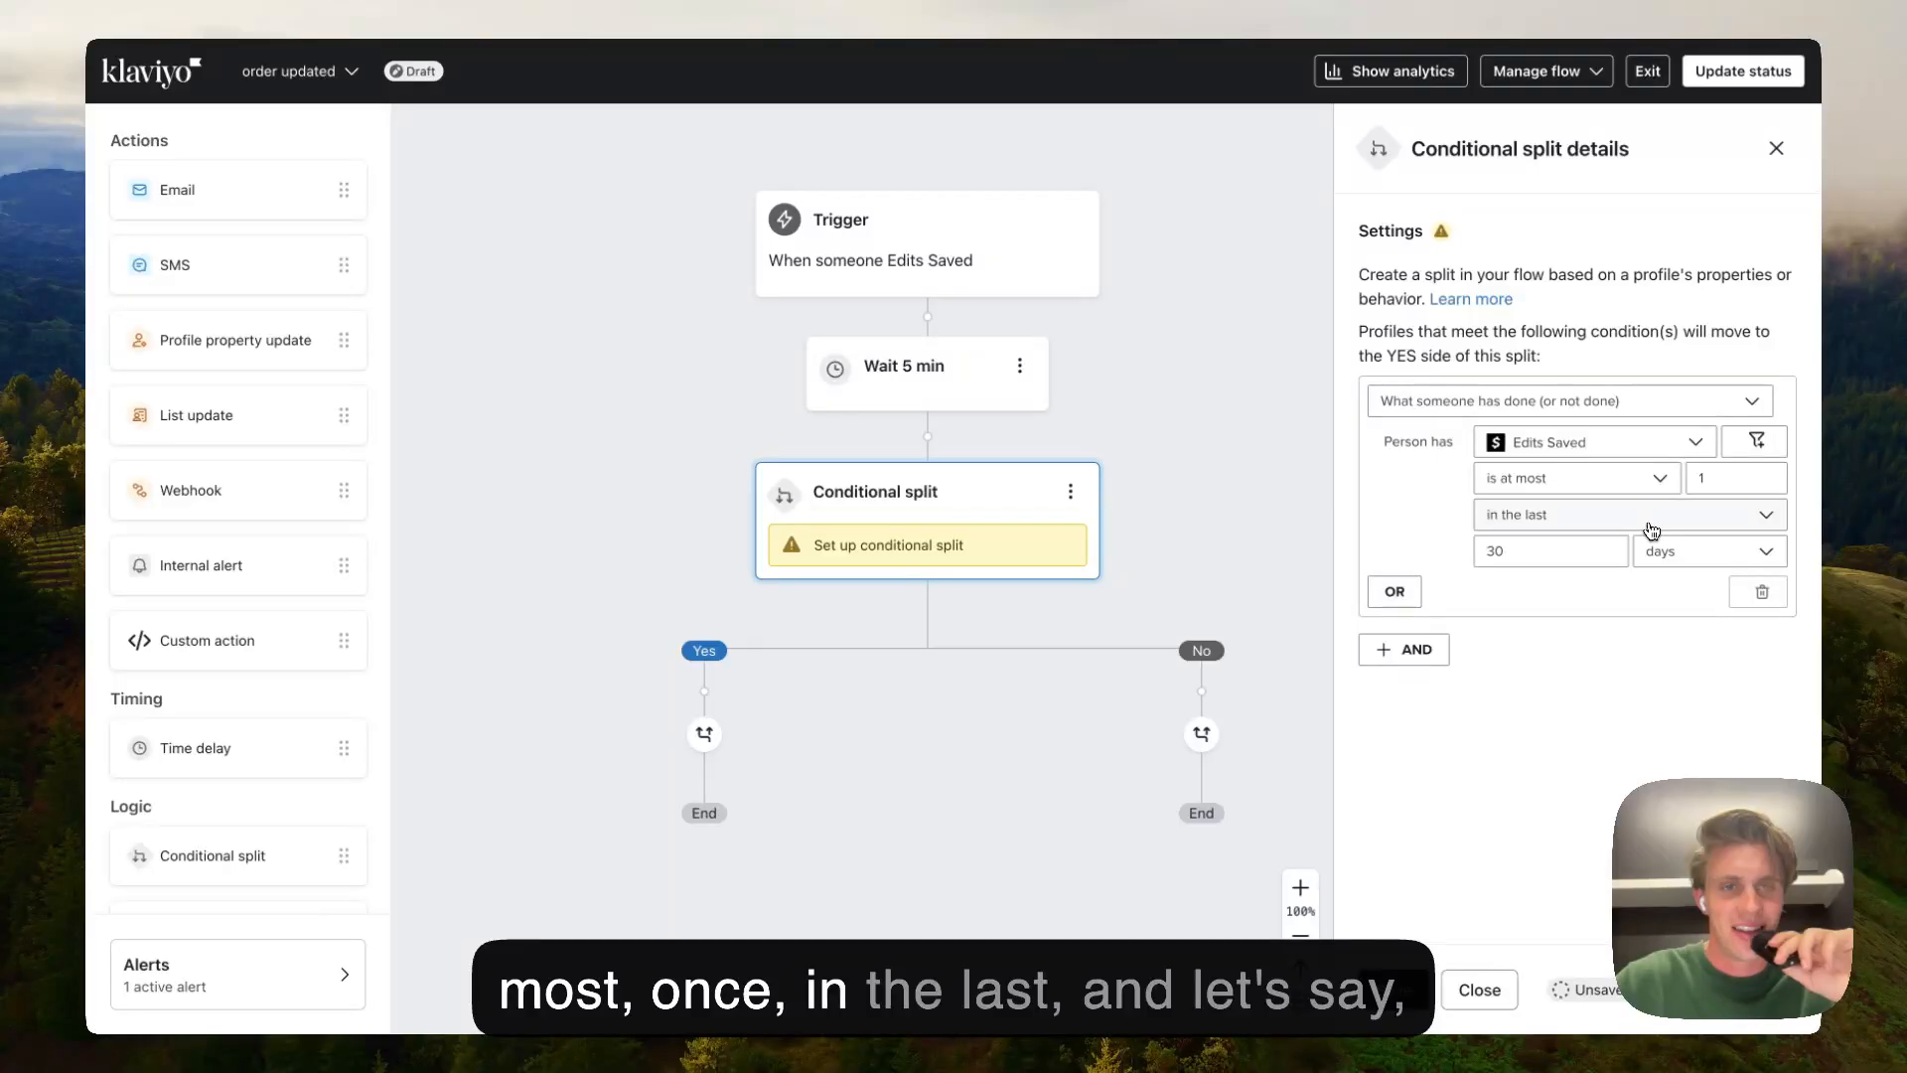
left_click(1591, 555)
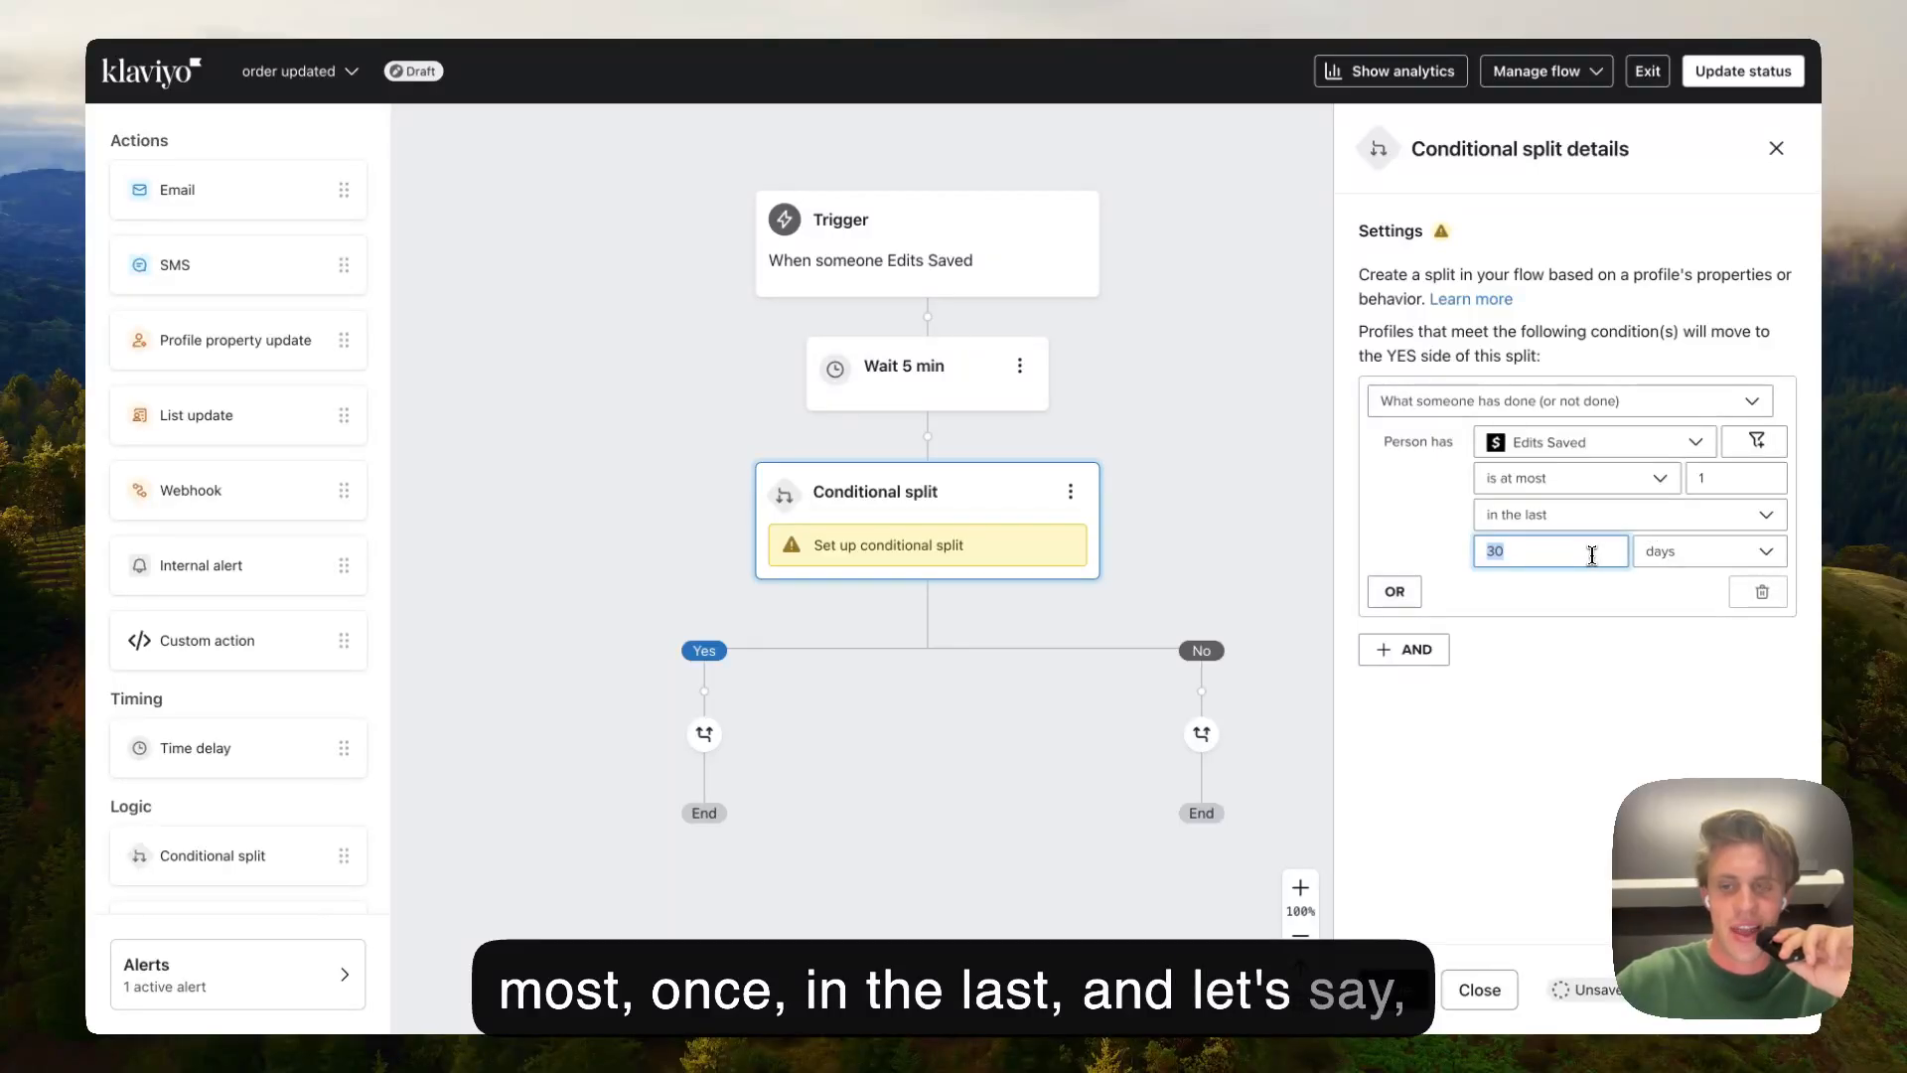
left_click(1702, 547)
left_click(1686, 588)
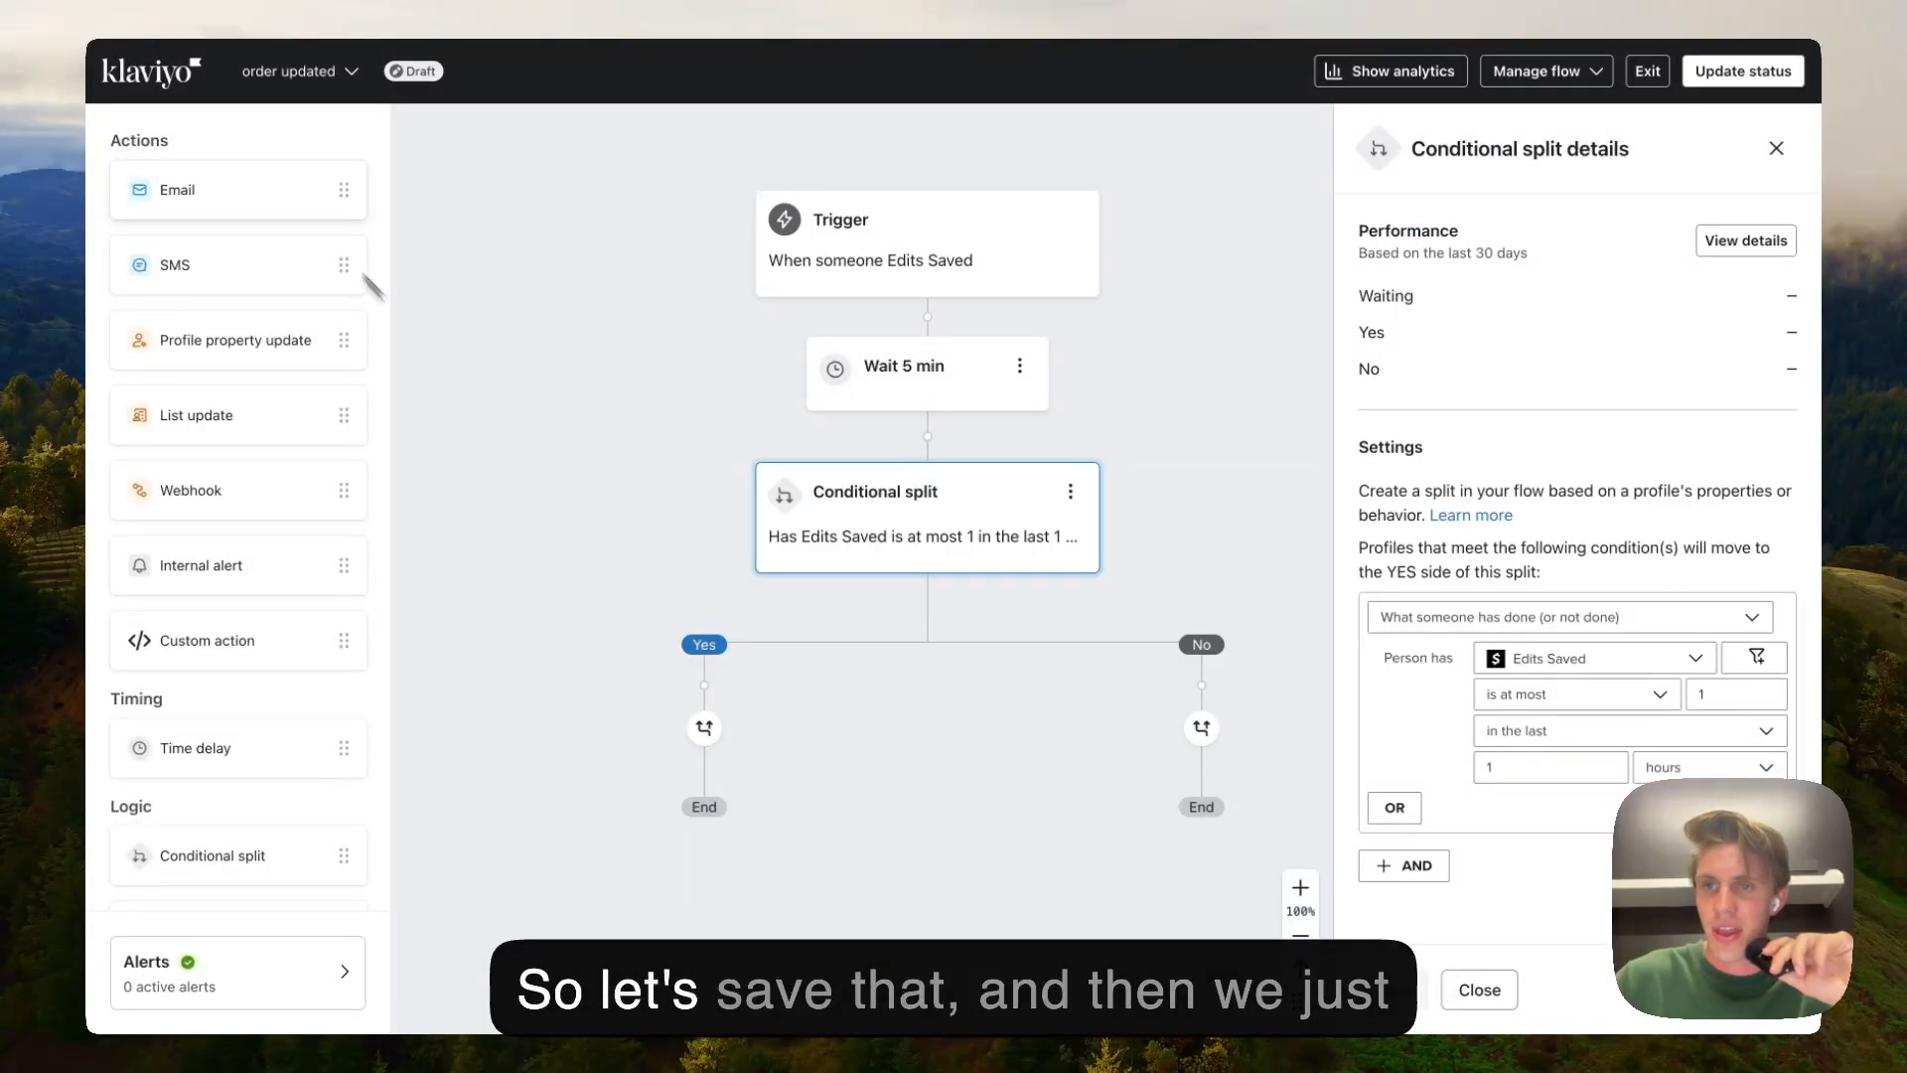
Step: Add an email to the Yes branch of the conditional split and open its details
left_click_drag(251, 188, 608, 576)
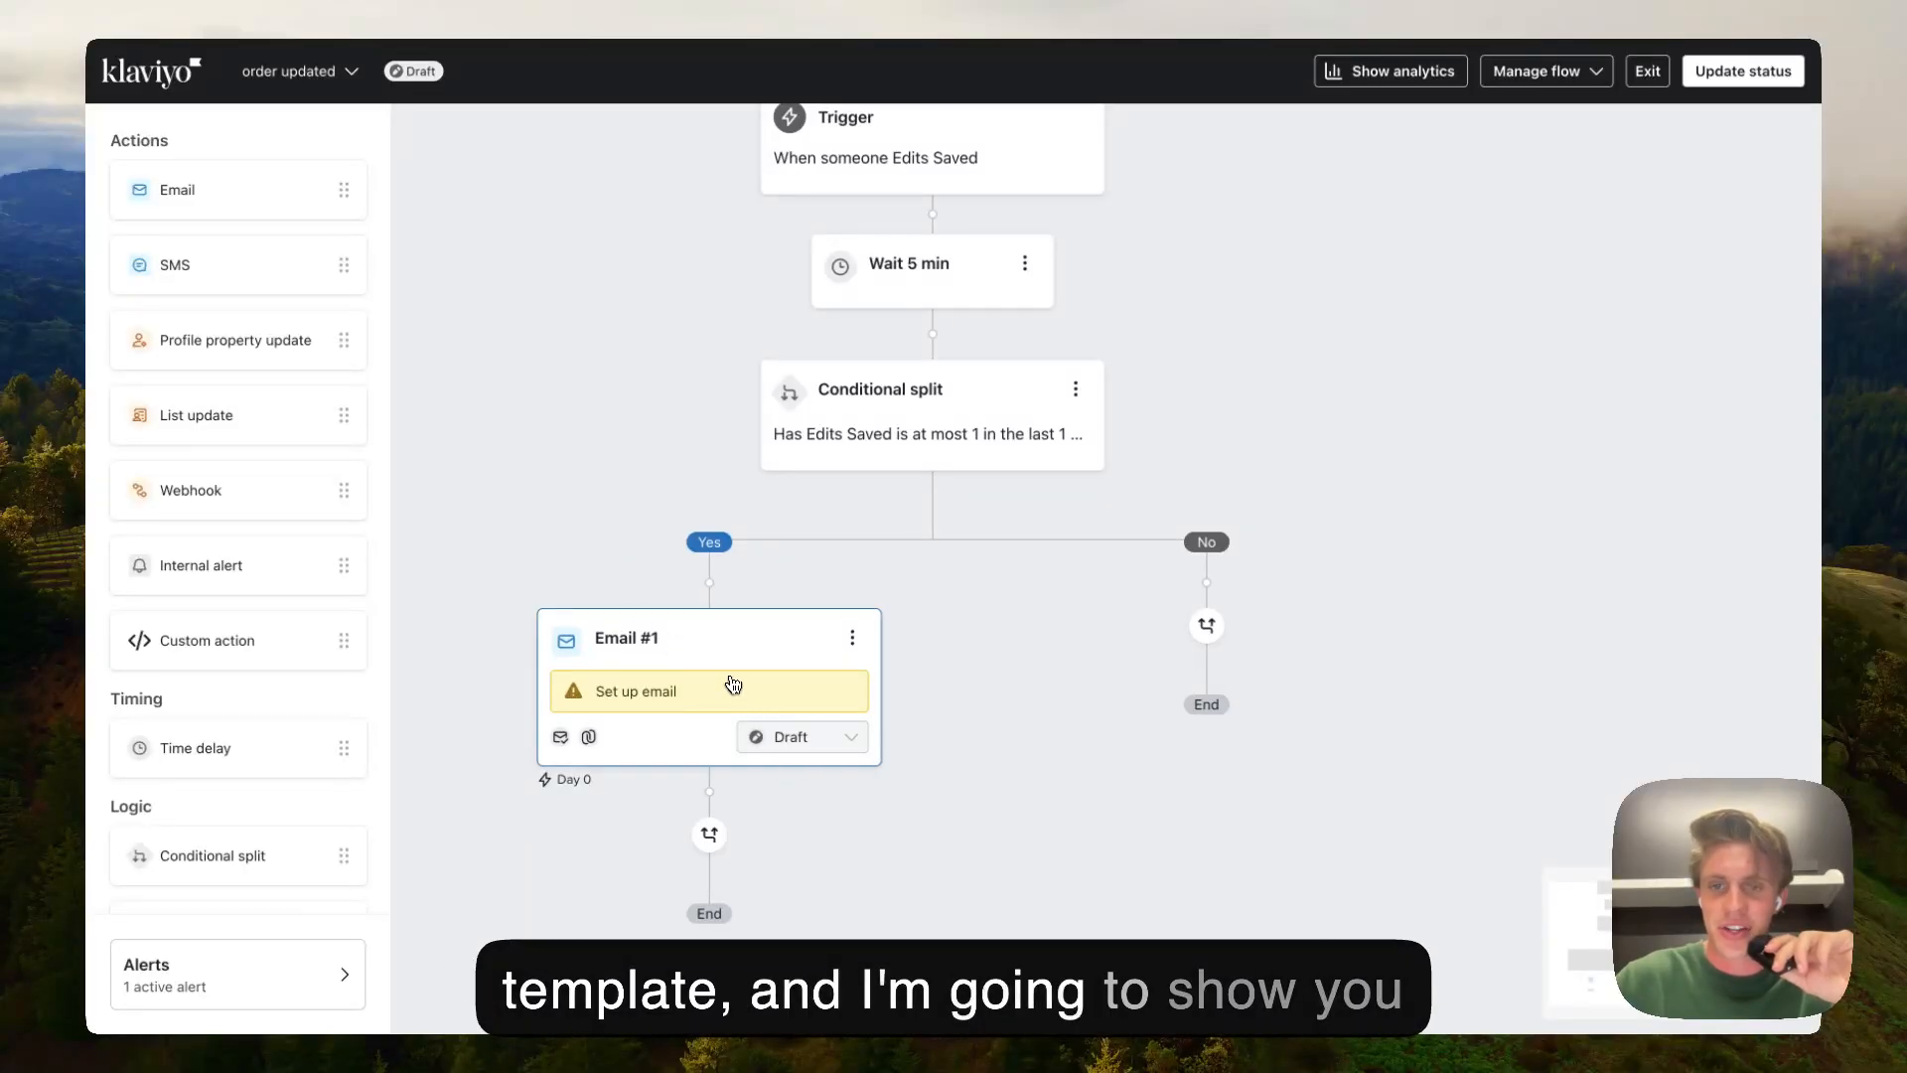
left_click(834, 645)
scroll(852, 652, "down", 1)
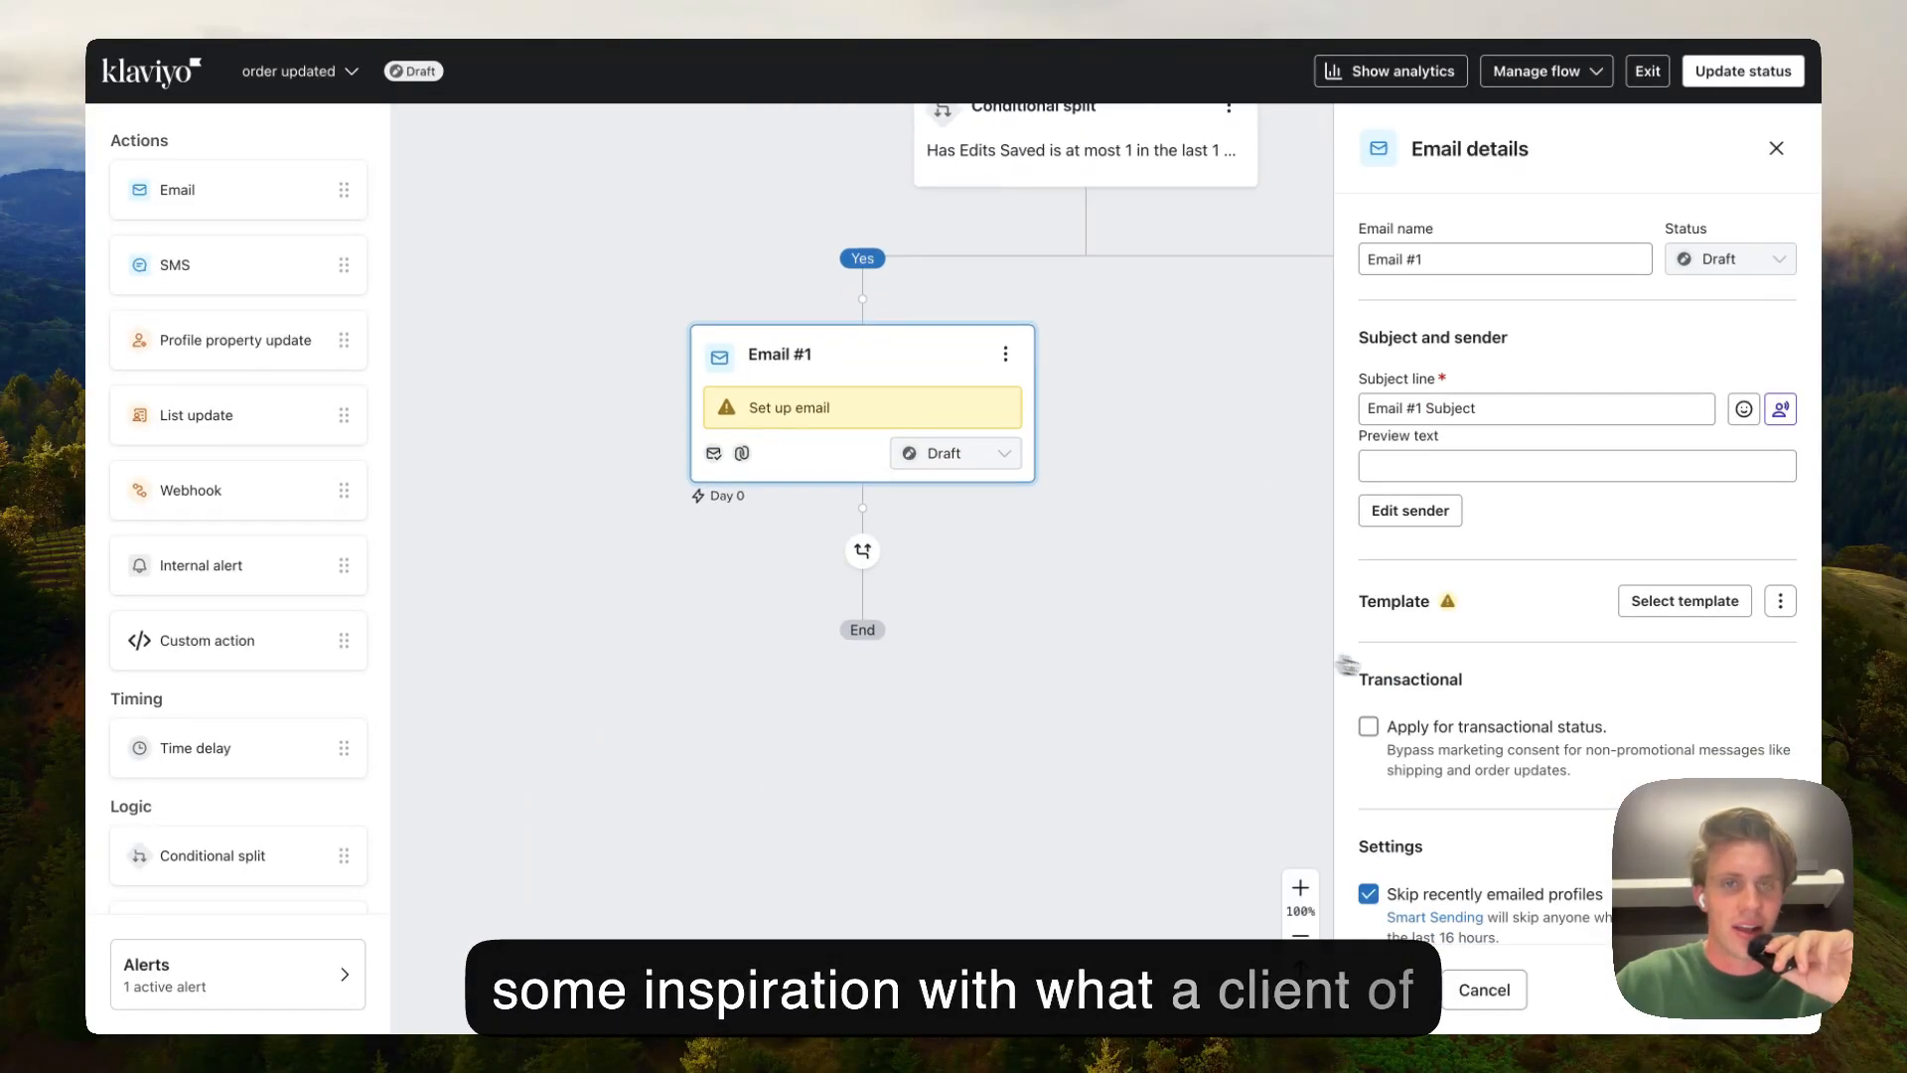
Step: Set the email's subject line to "Your order was updated"
left_click(1470, 427)
double_click(1465, 411)
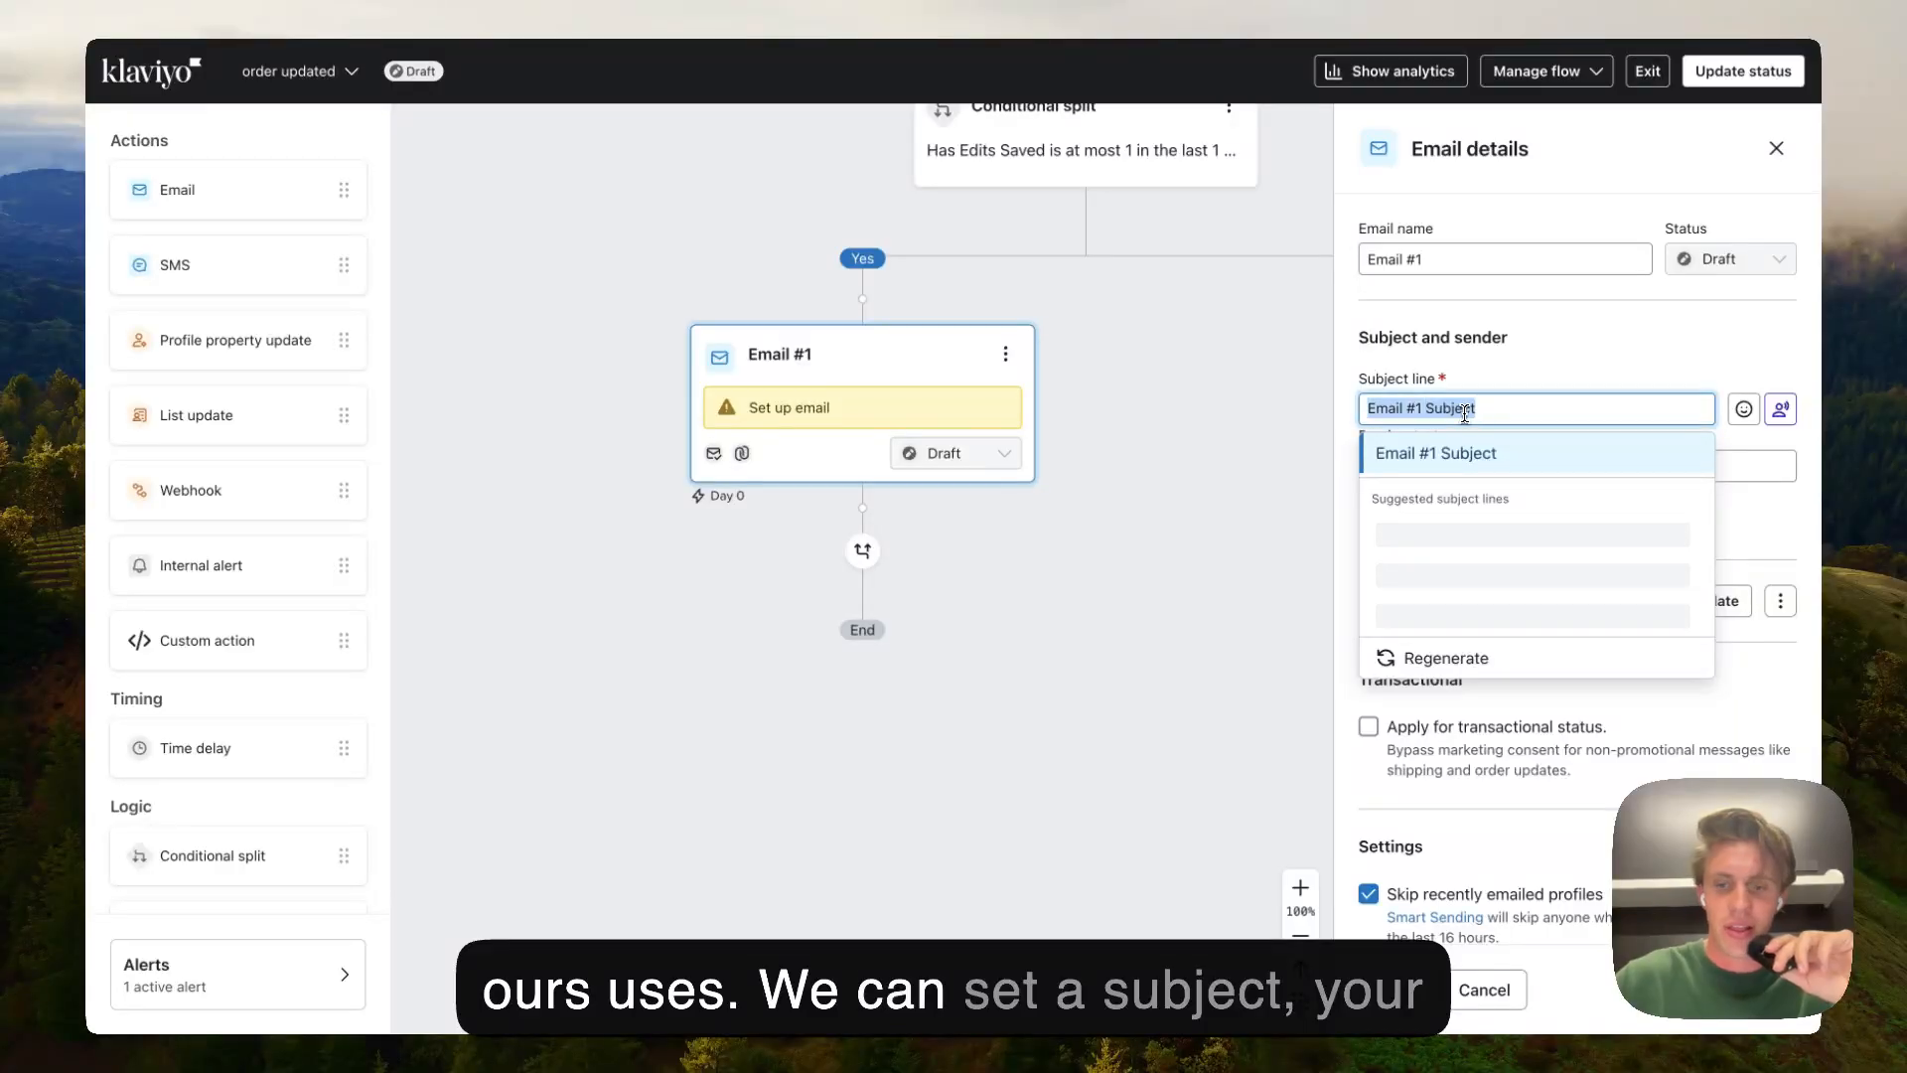
type("Your")
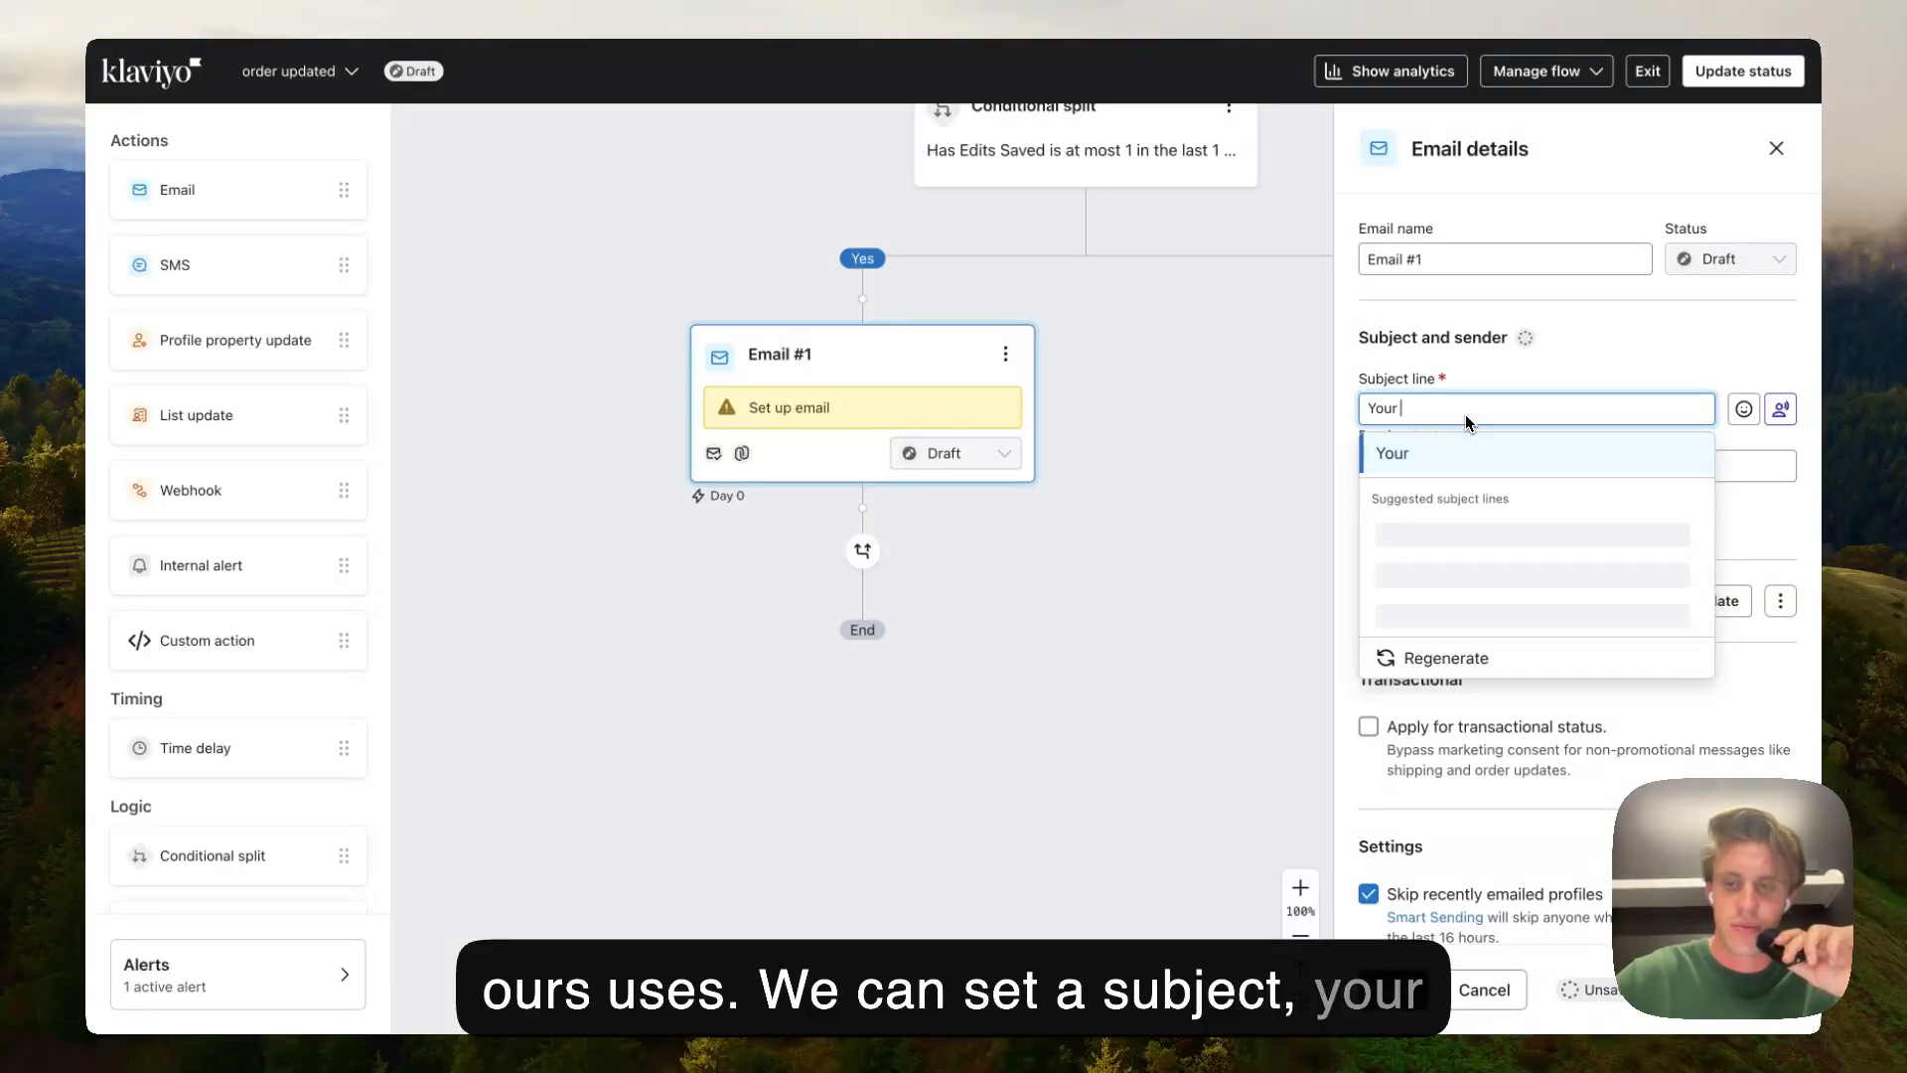
type(" order")
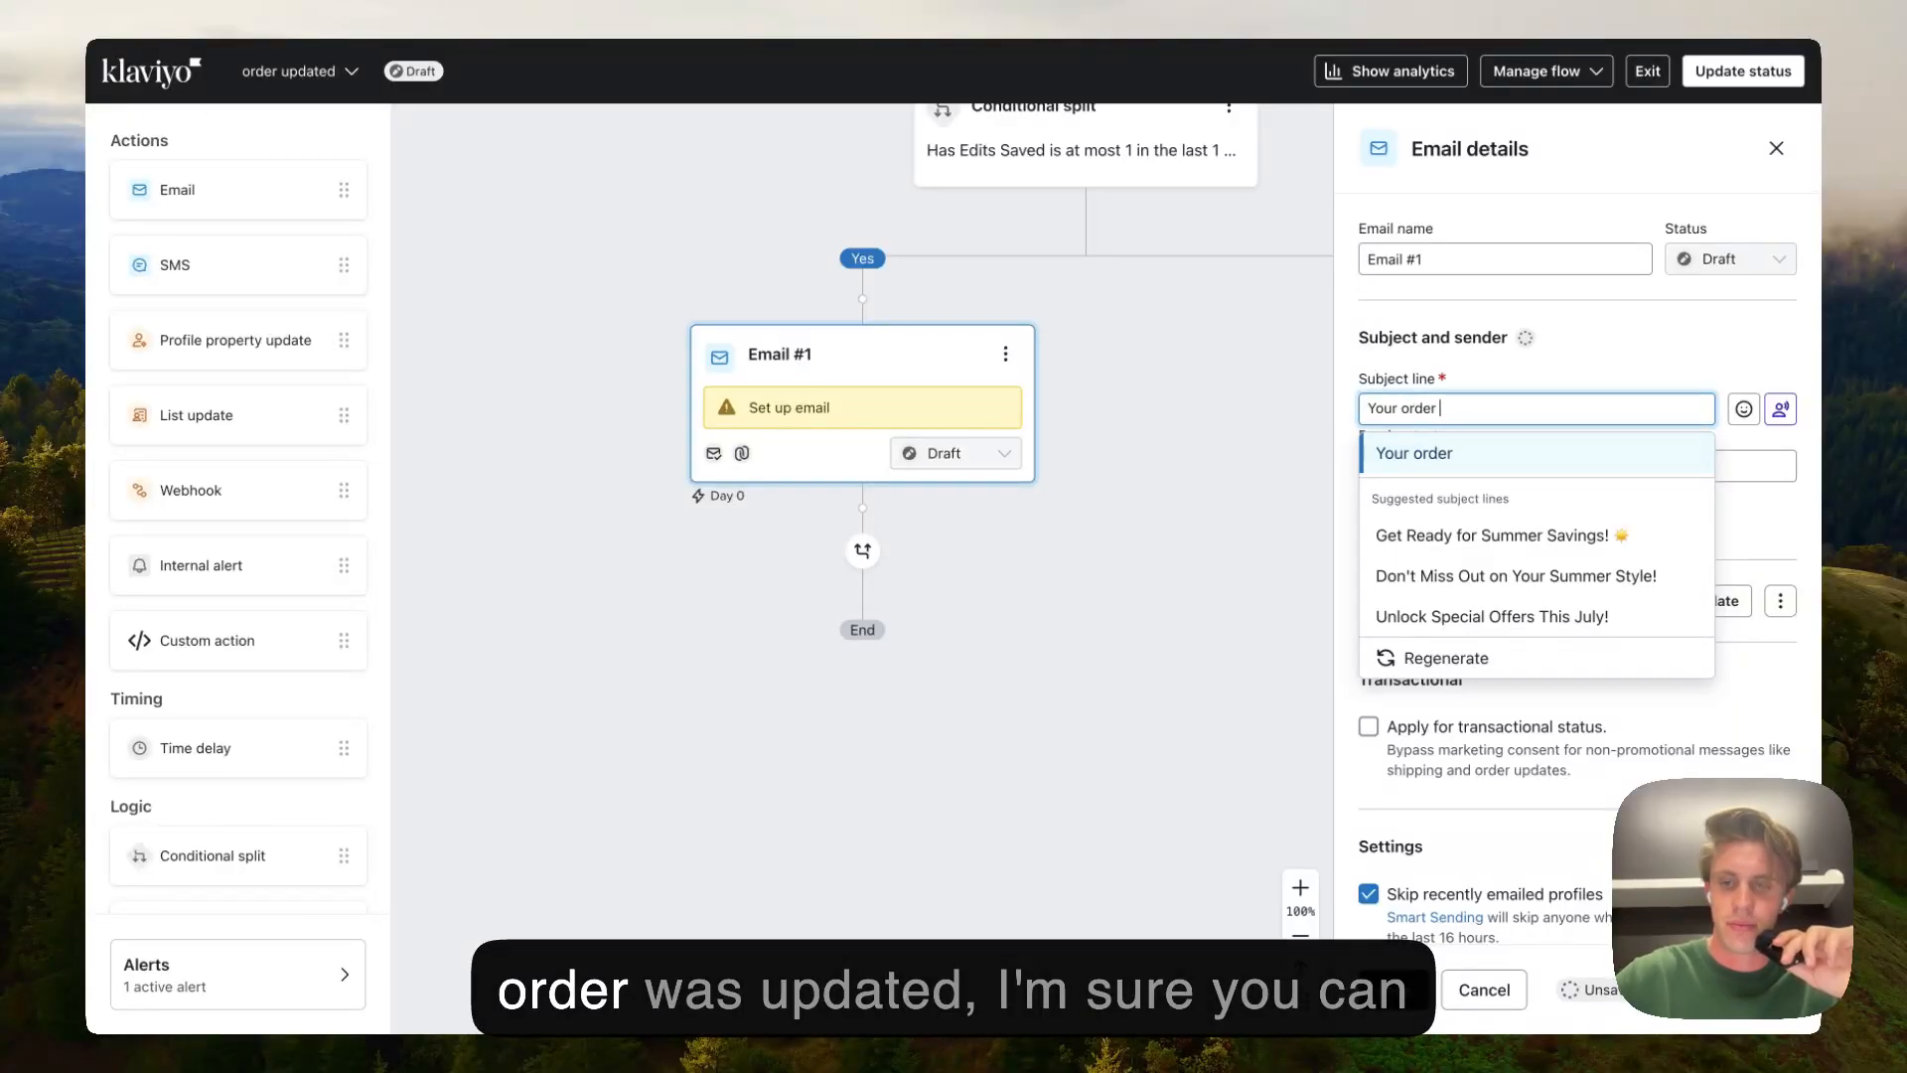
type(" was updated")
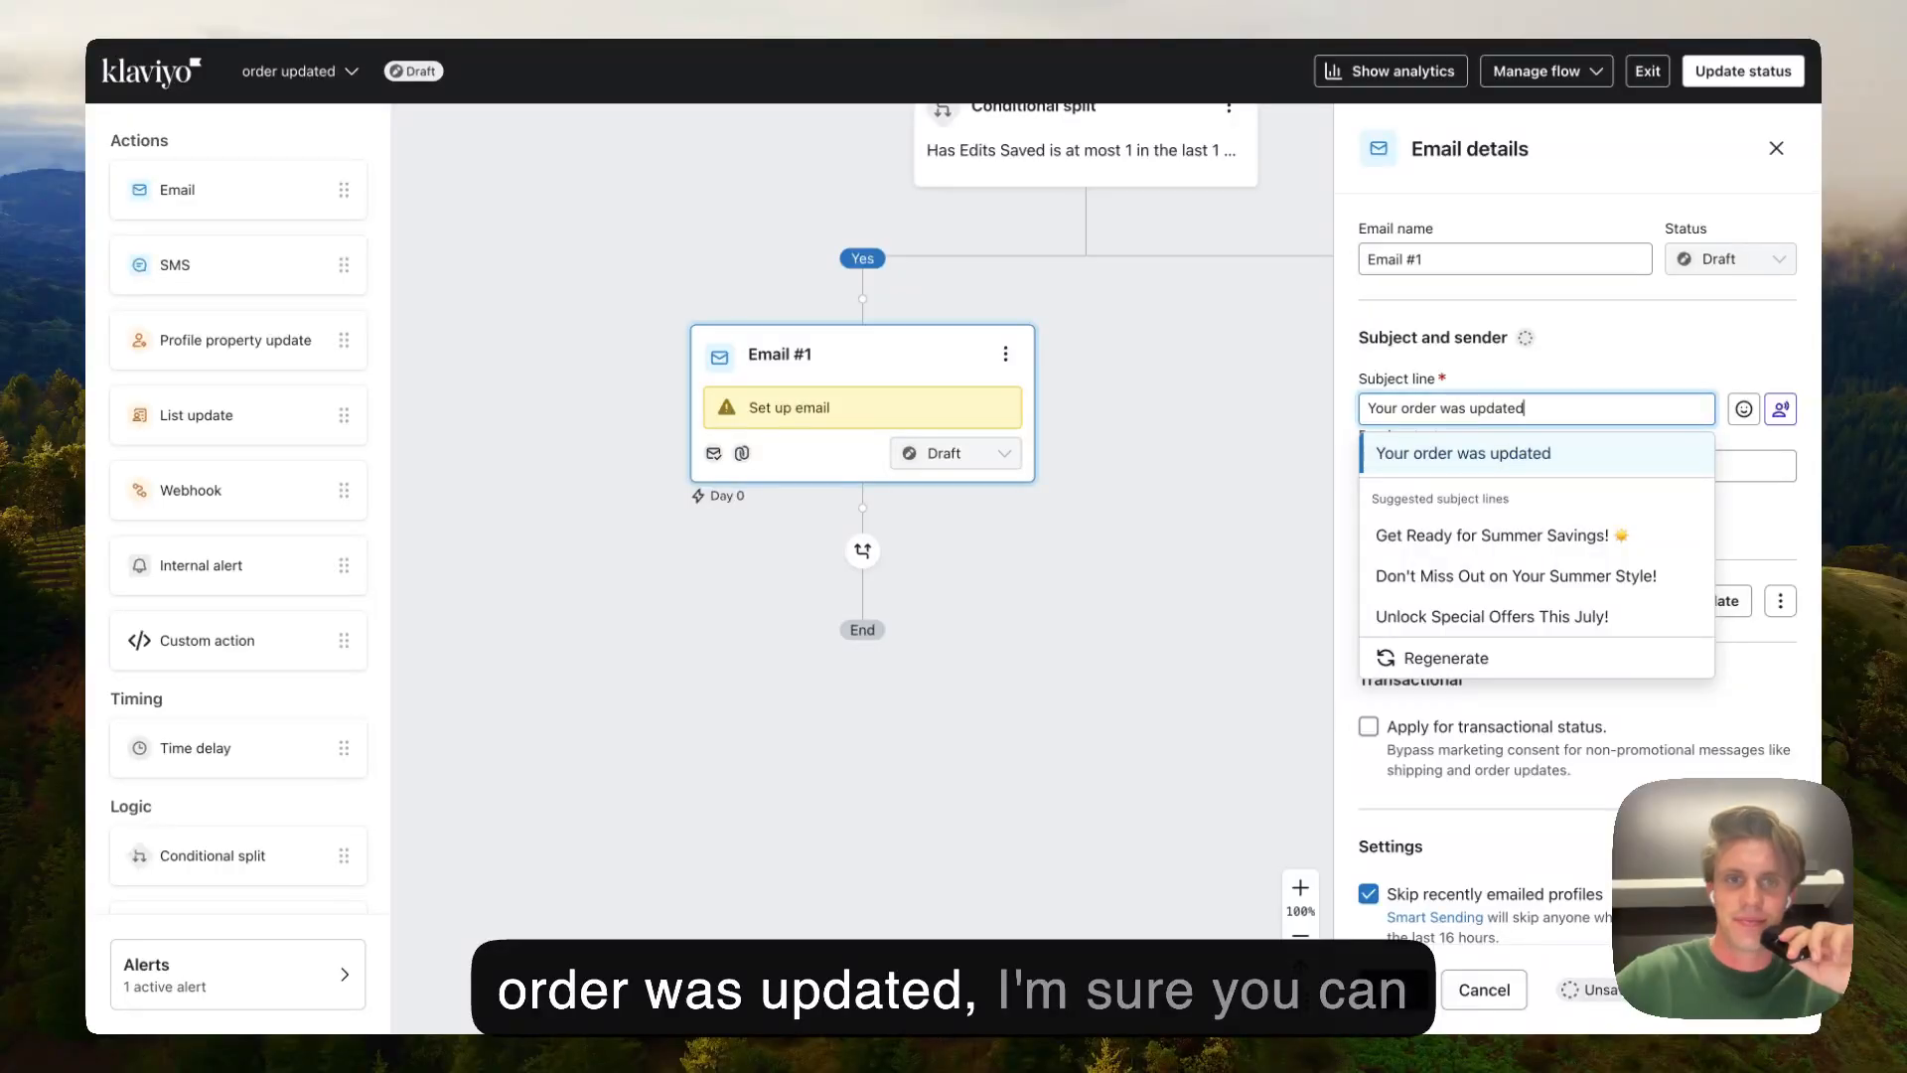
left_click(1579, 326)
Step: Apply the saved "Order updated email" template to the email and look over its design
scroll(1494, 484, "down", 3)
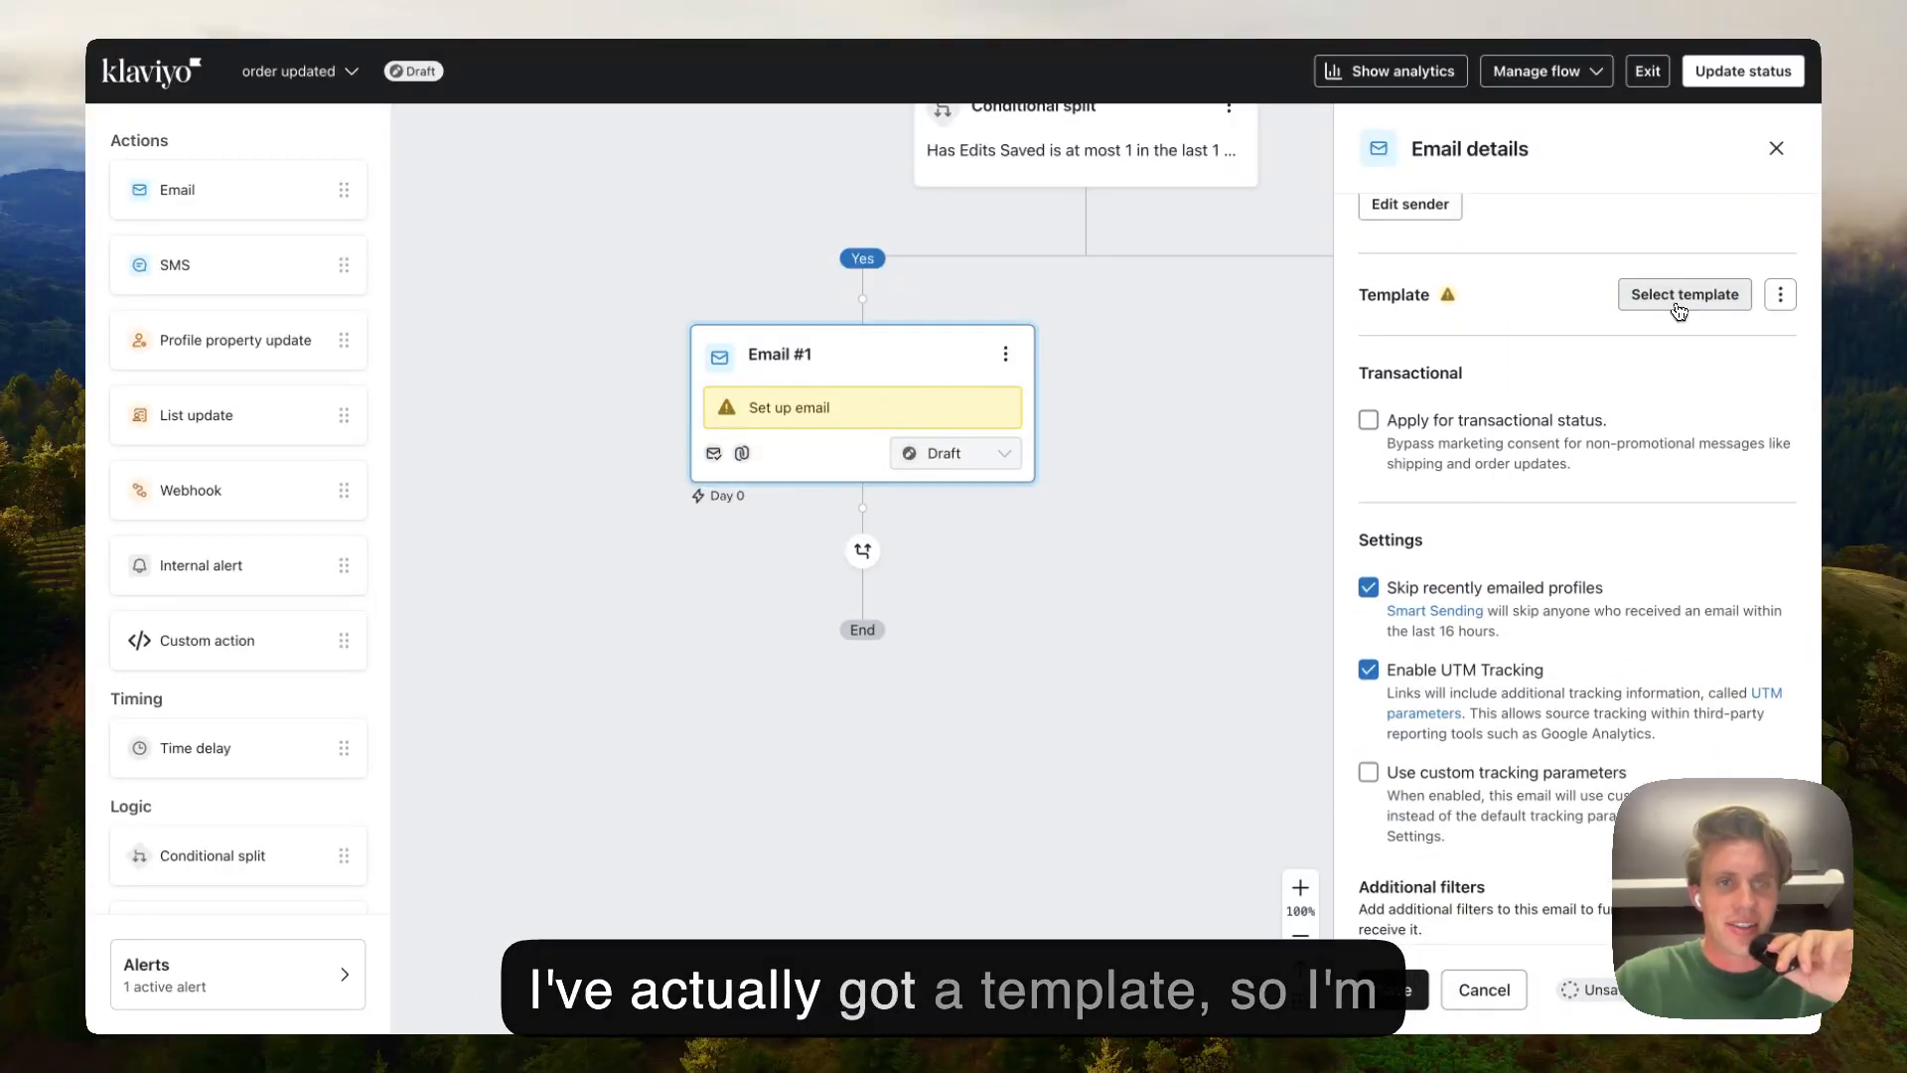
left_click(1665, 310)
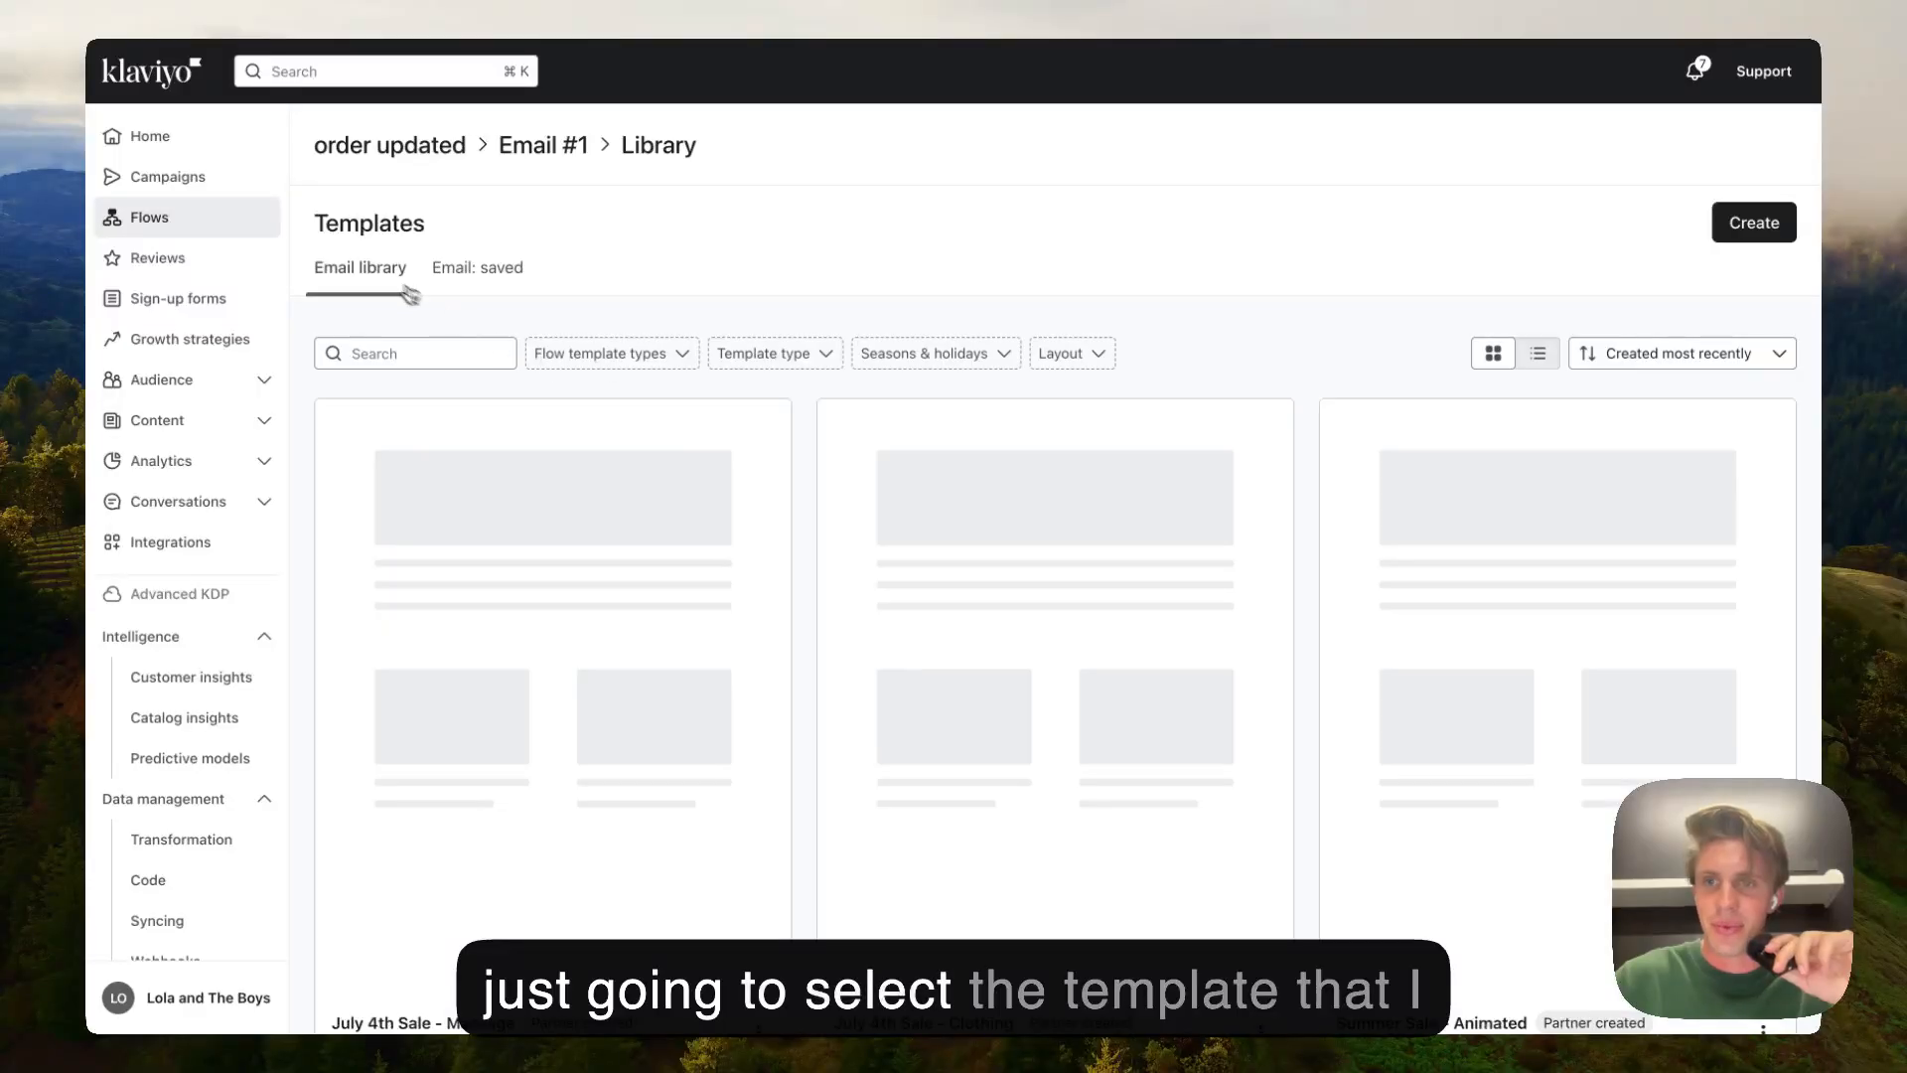
left_click(478, 267)
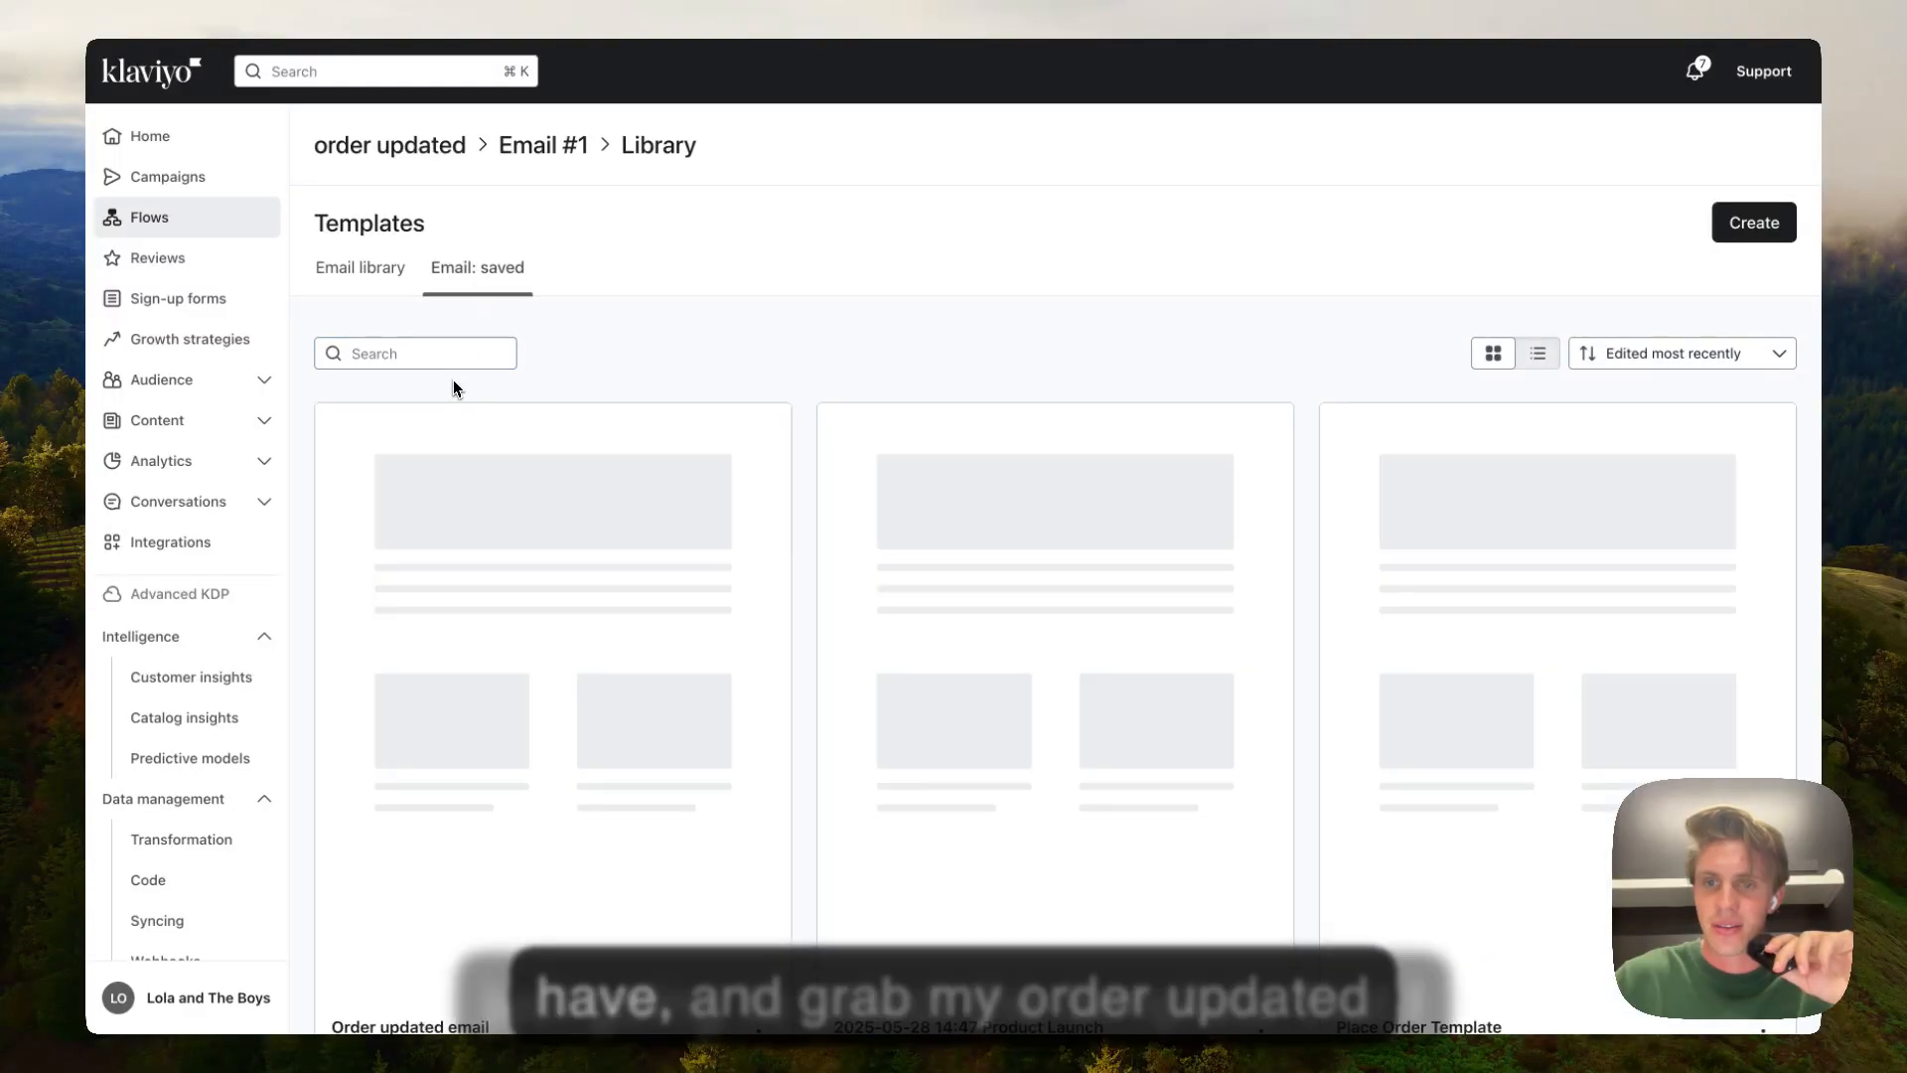
left_click(548, 606)
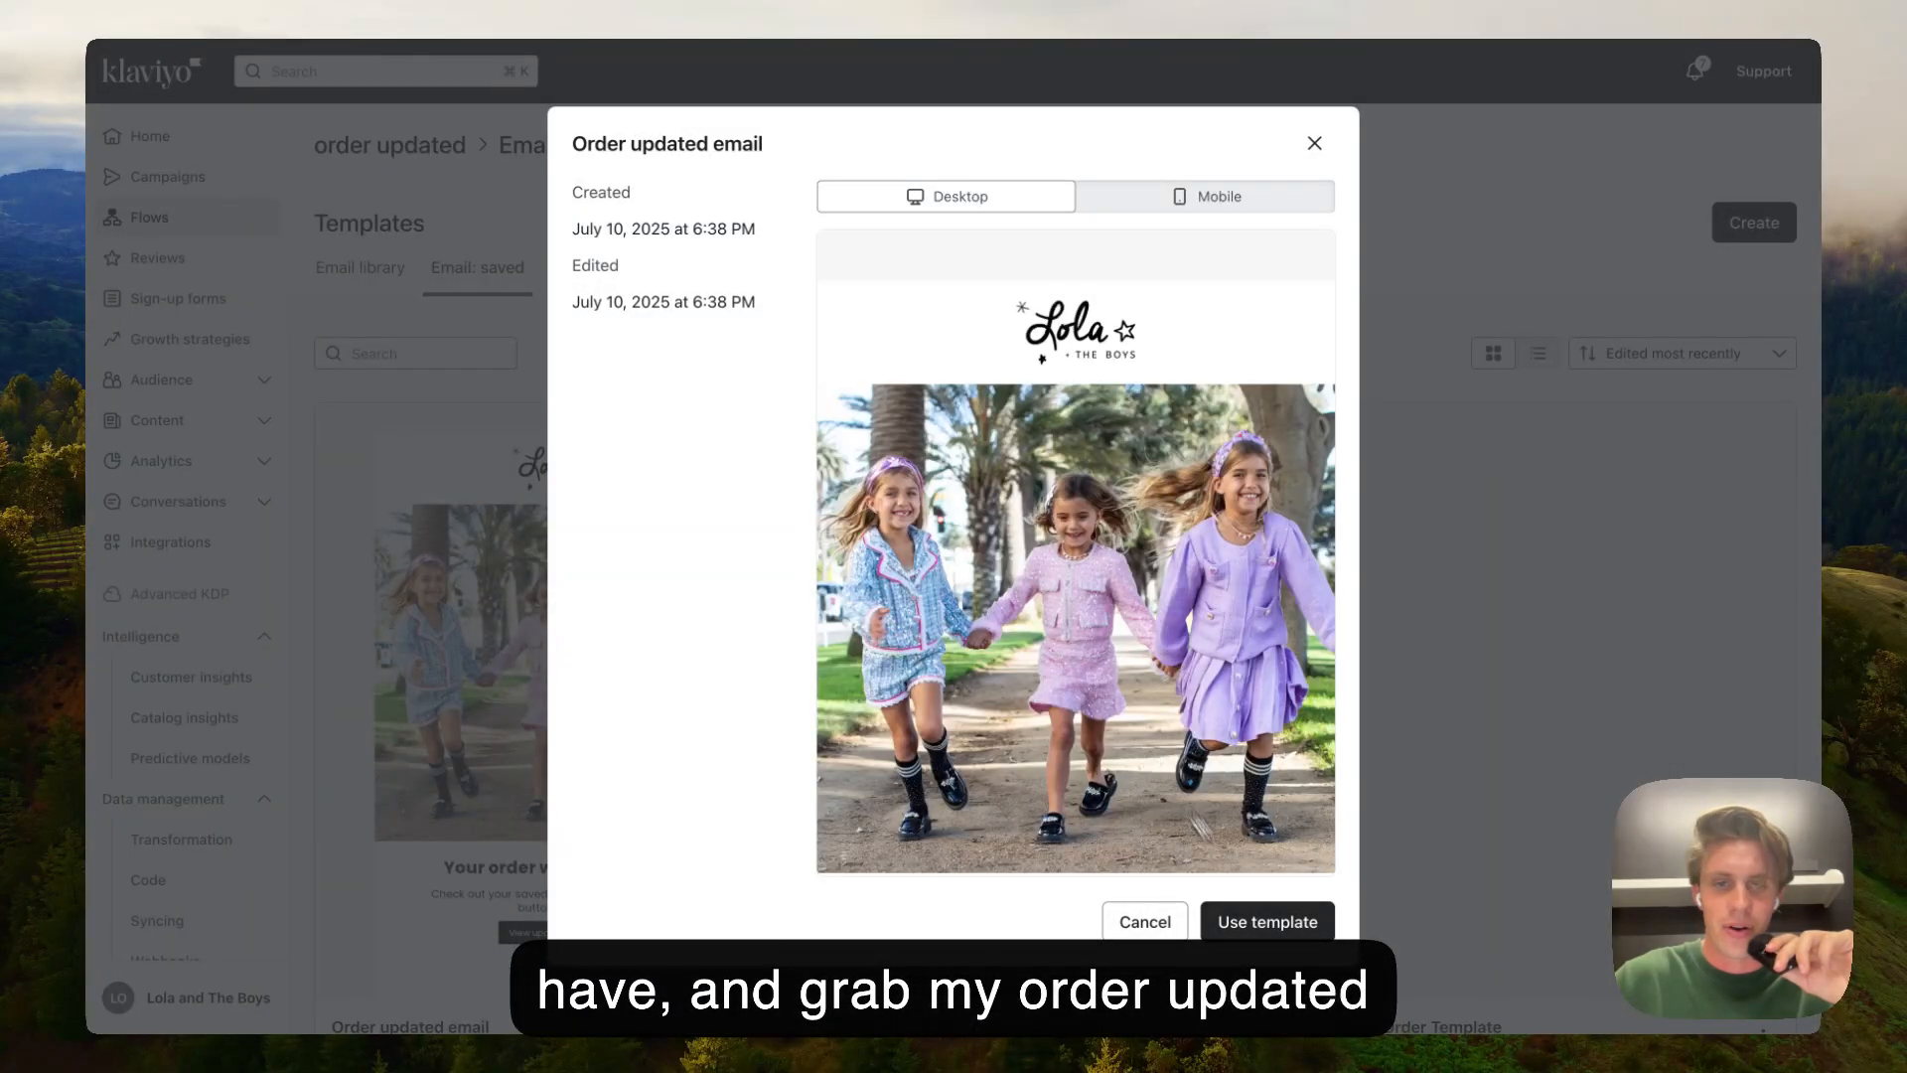
left_click(1268, 922)
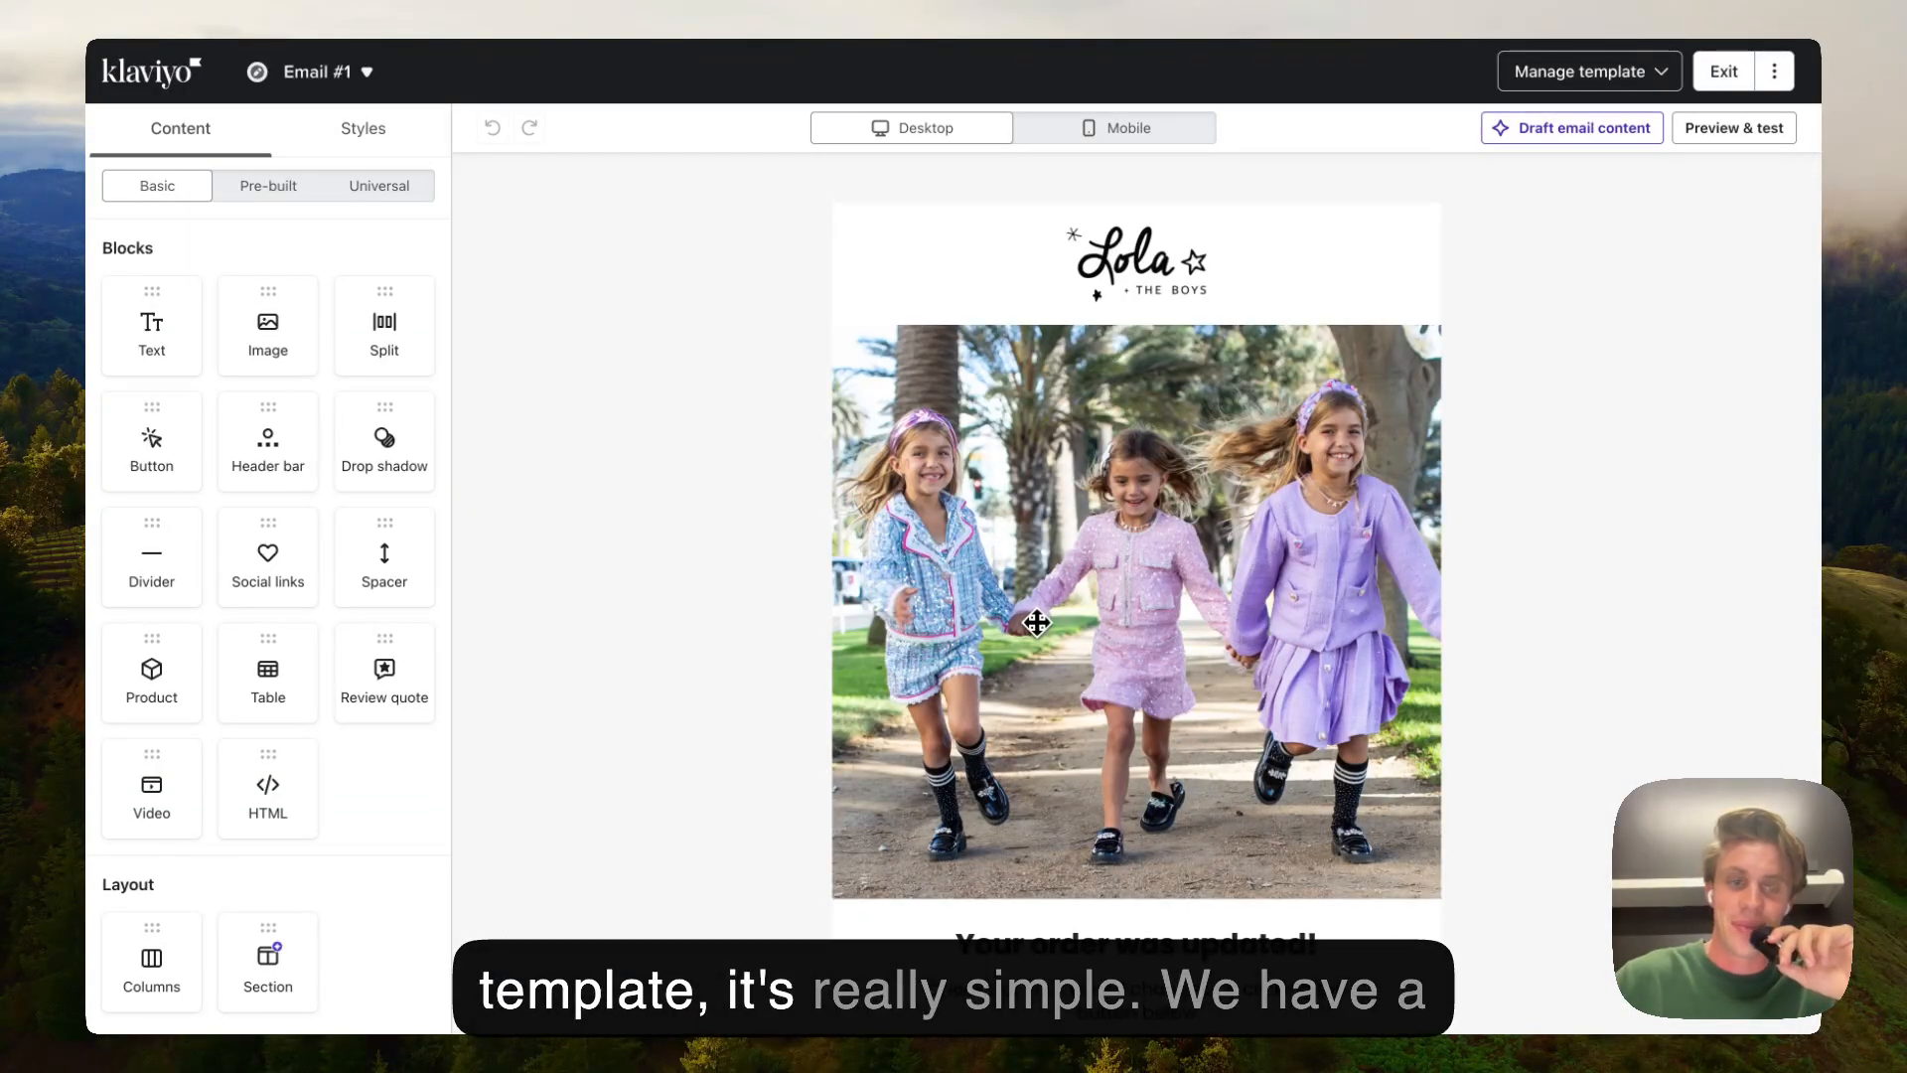
scroll(1123, 487, "down", 3)
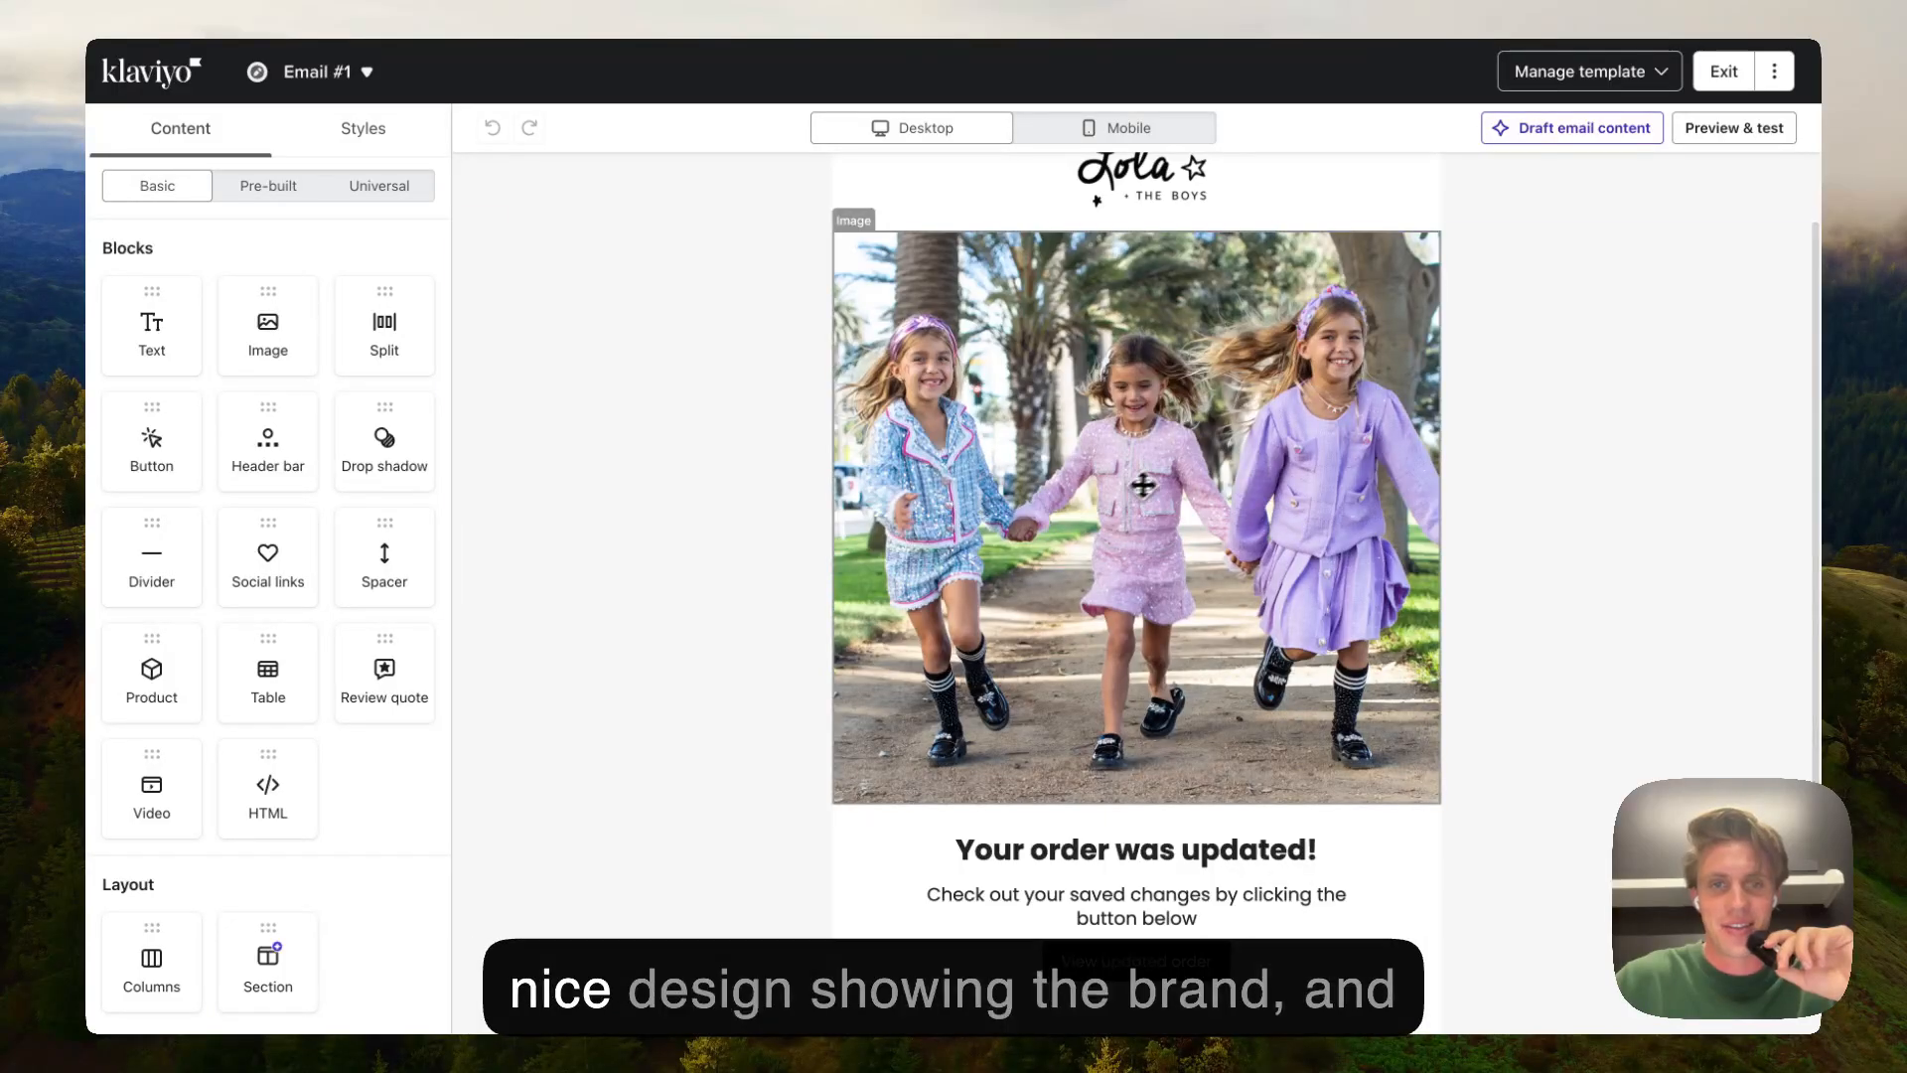
Step: Inspect the link address of the "View updated order" button in the email template, and exit the template editor
scroll(1124, 488, "down", 4)
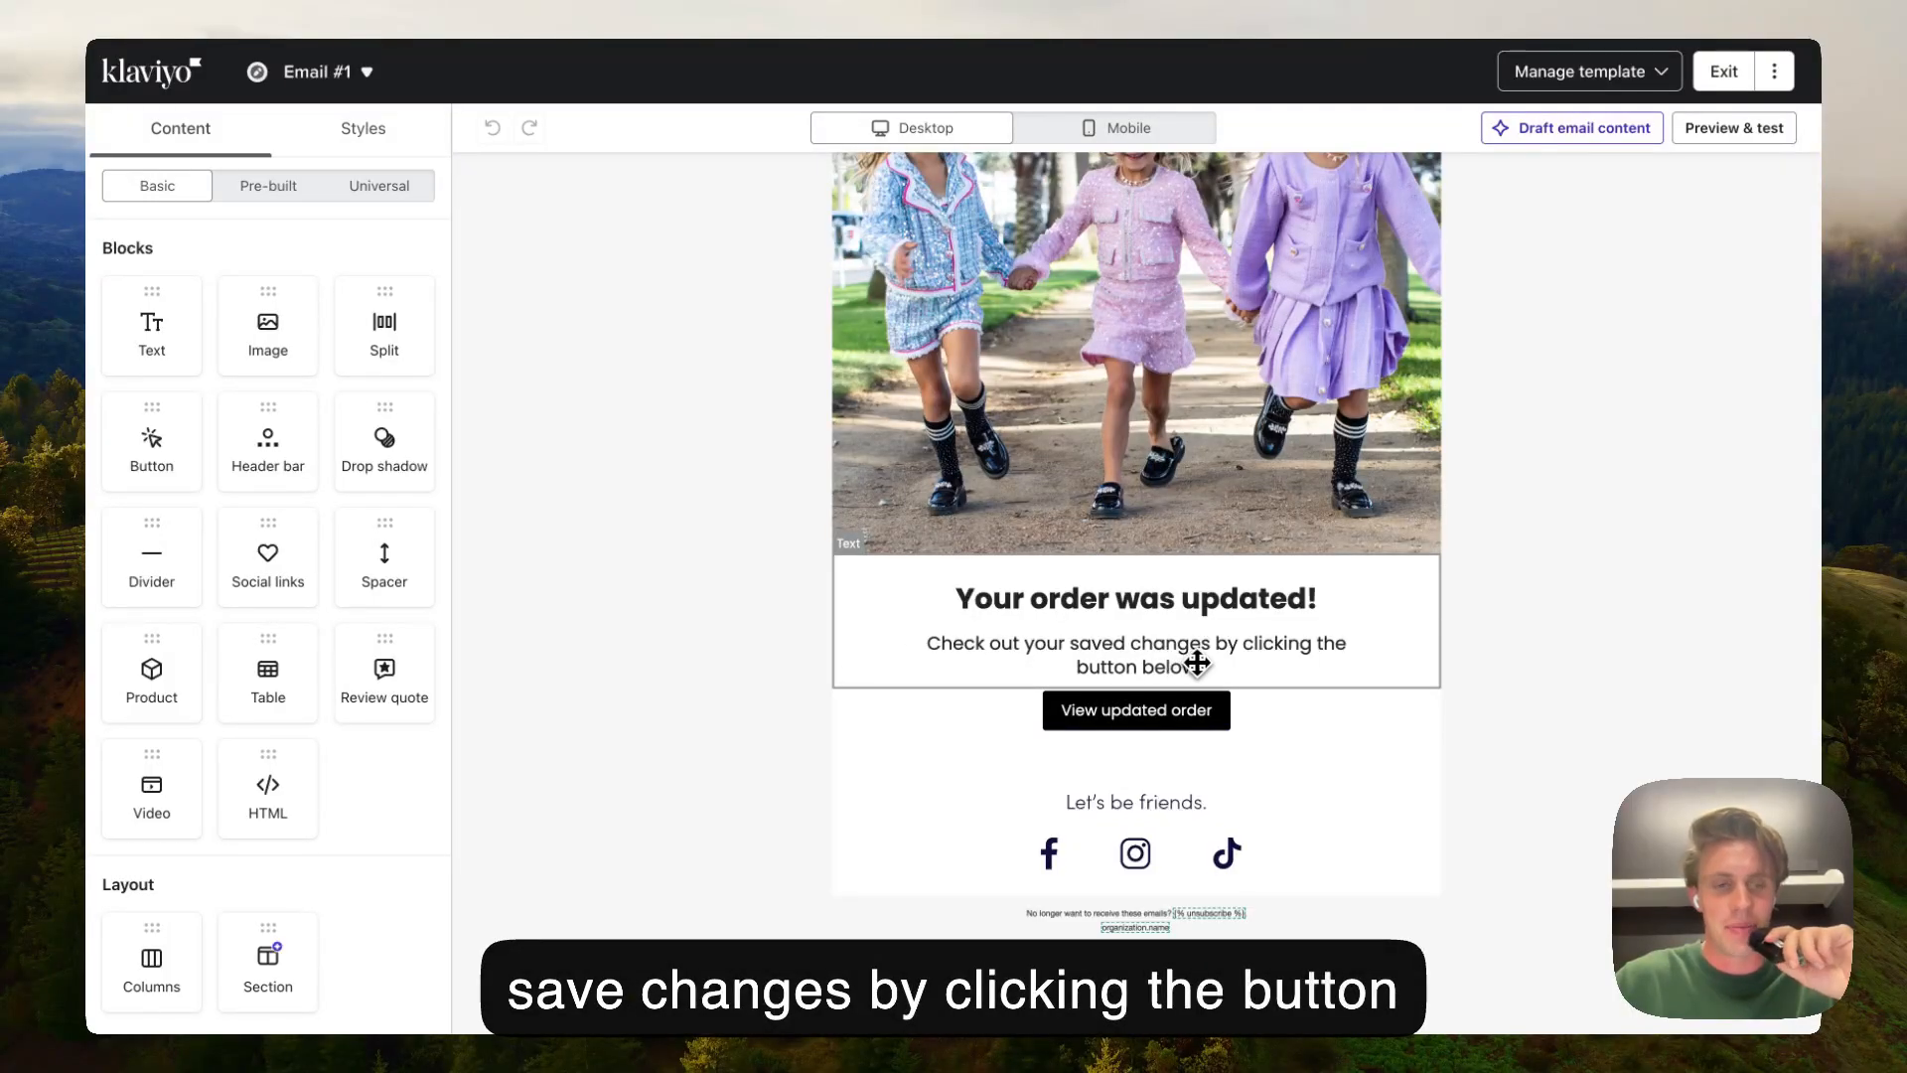
left_click(1020, 717)
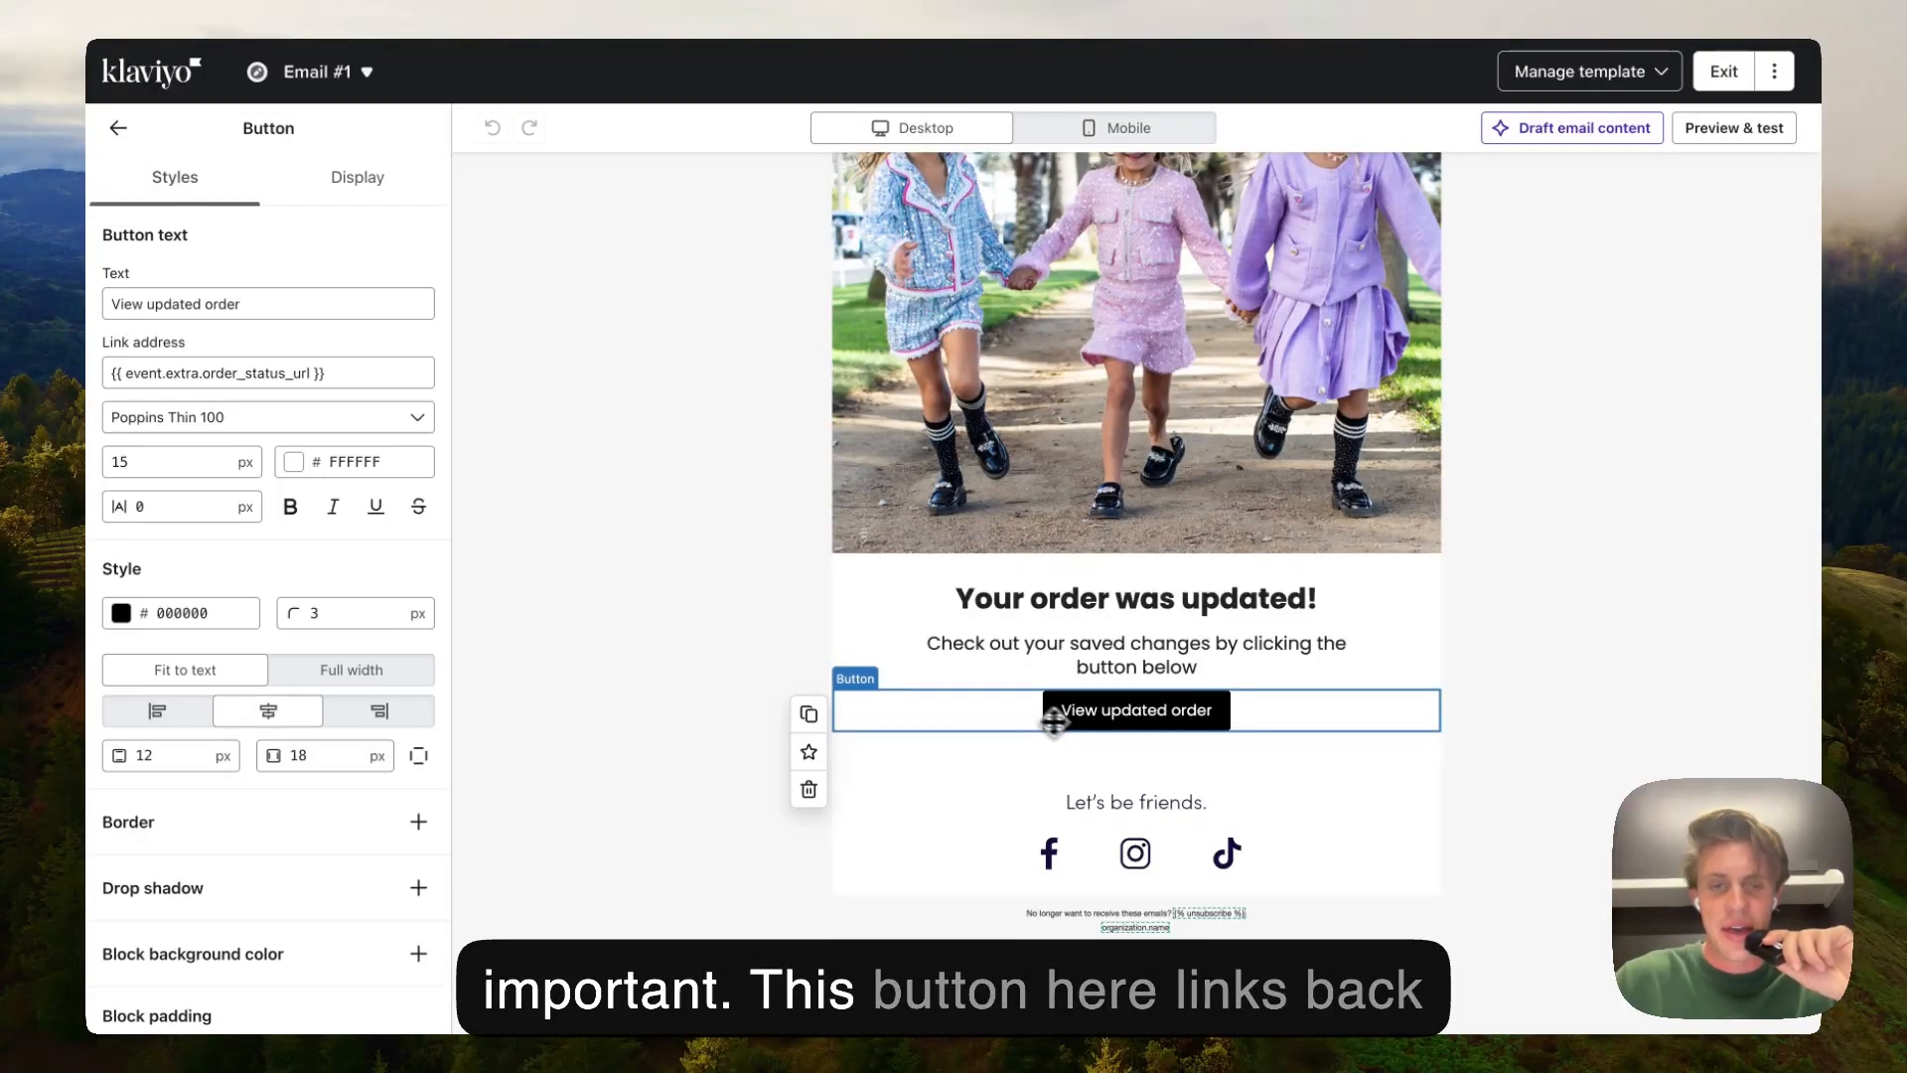
left_click(379, 379)
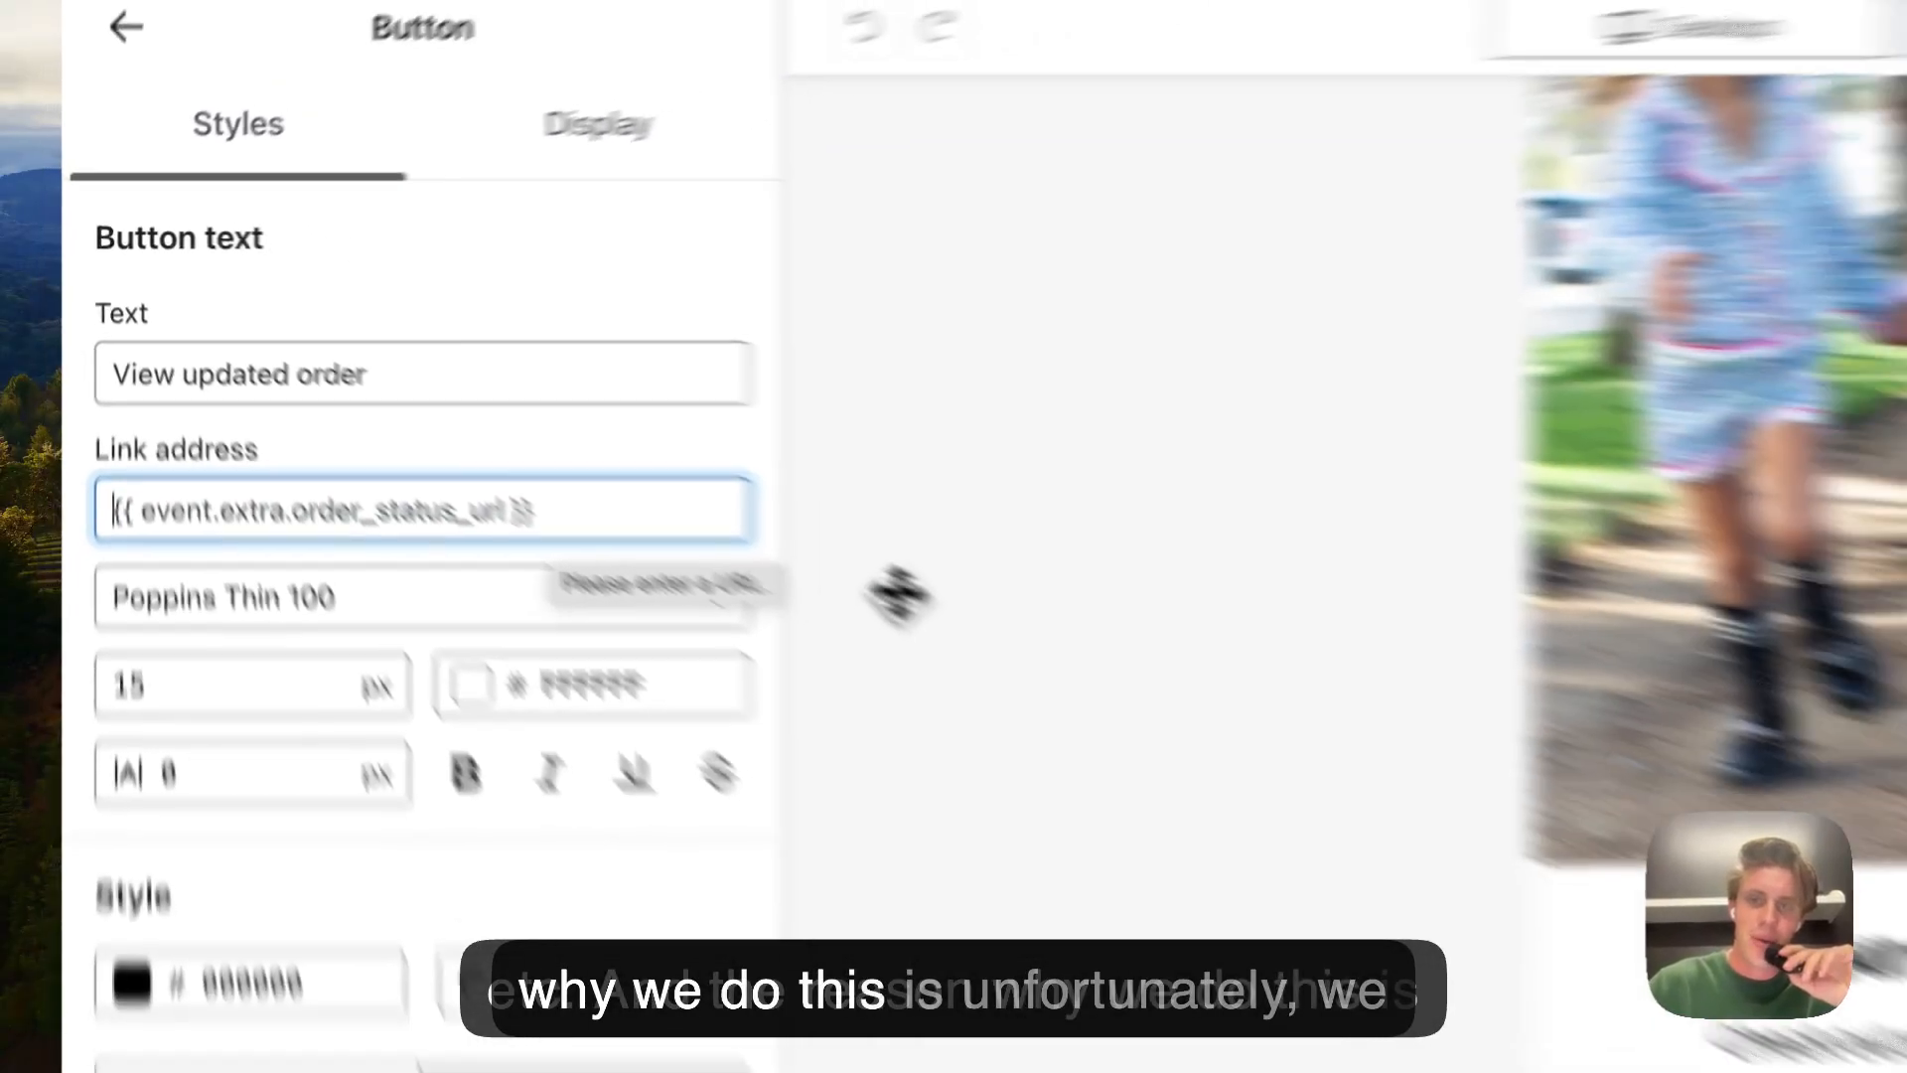
left_click(562, 430)
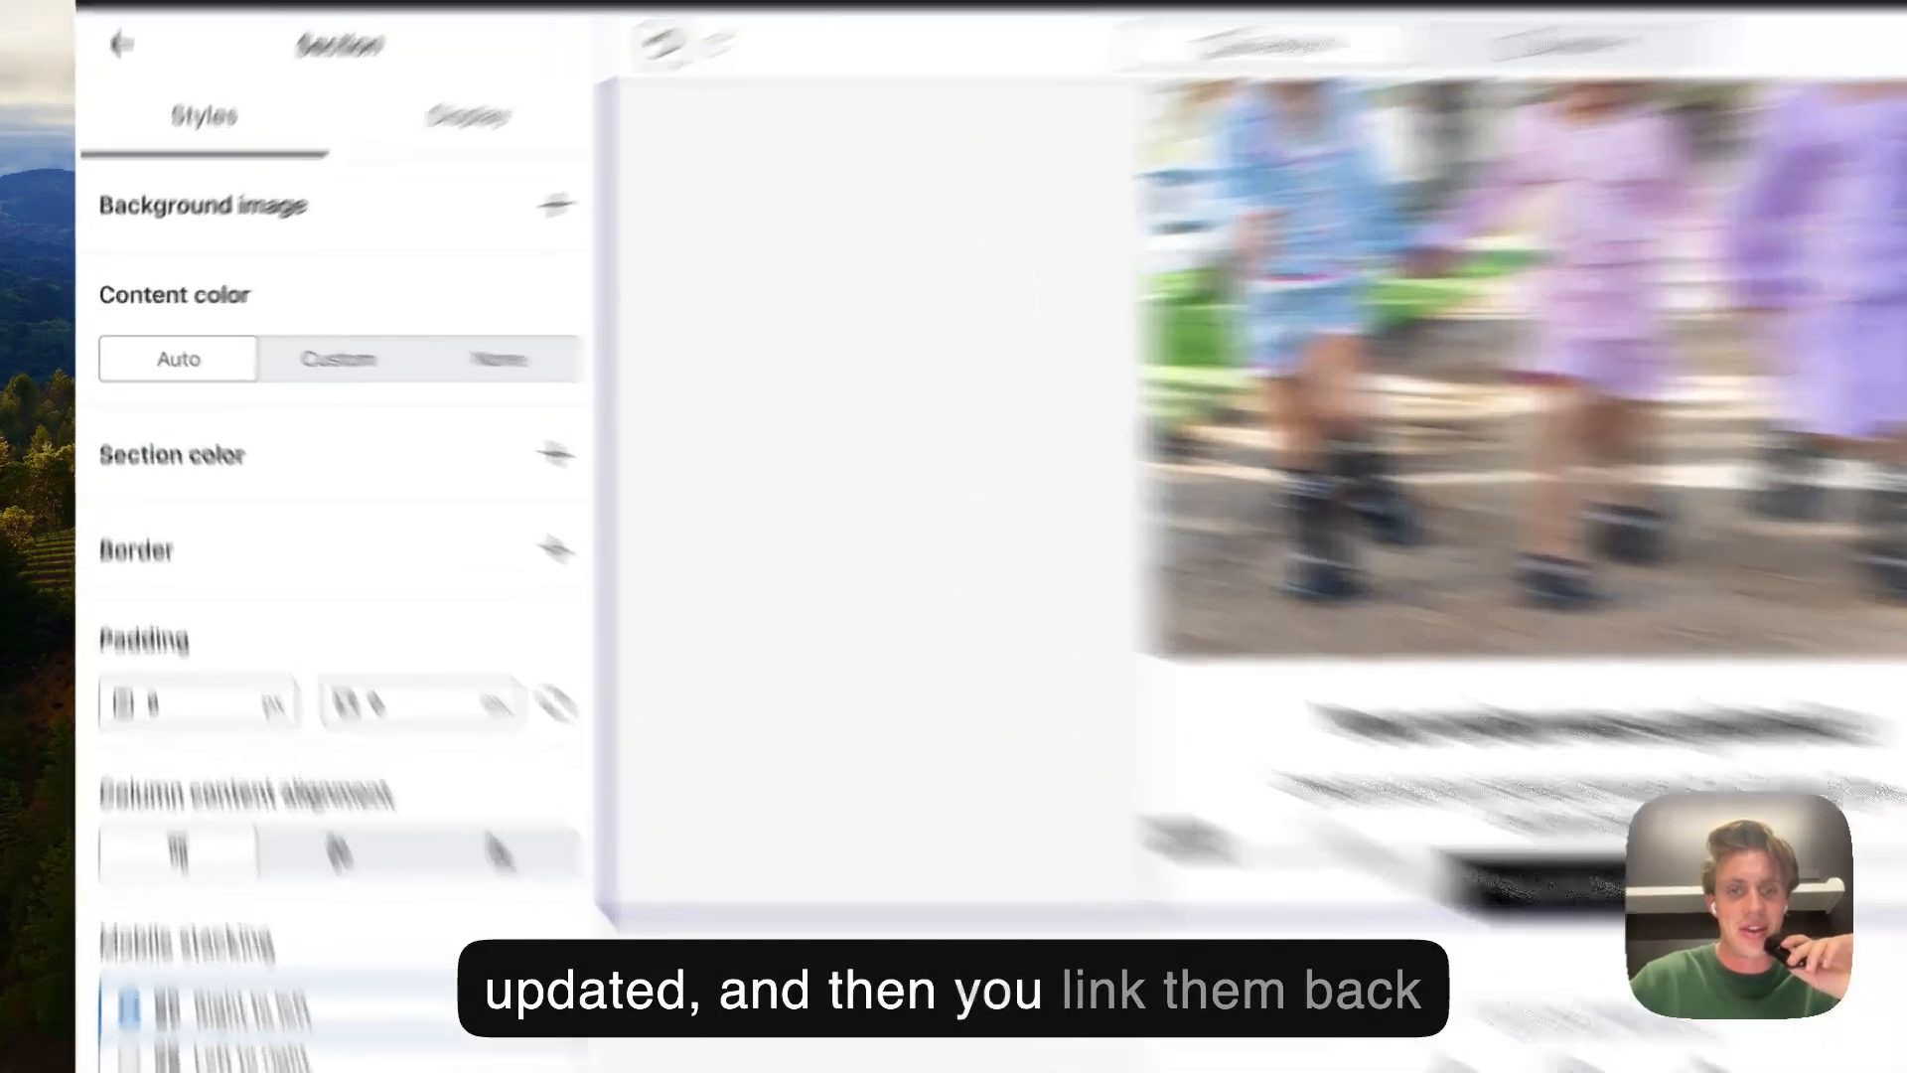
left_click(1136, 709)
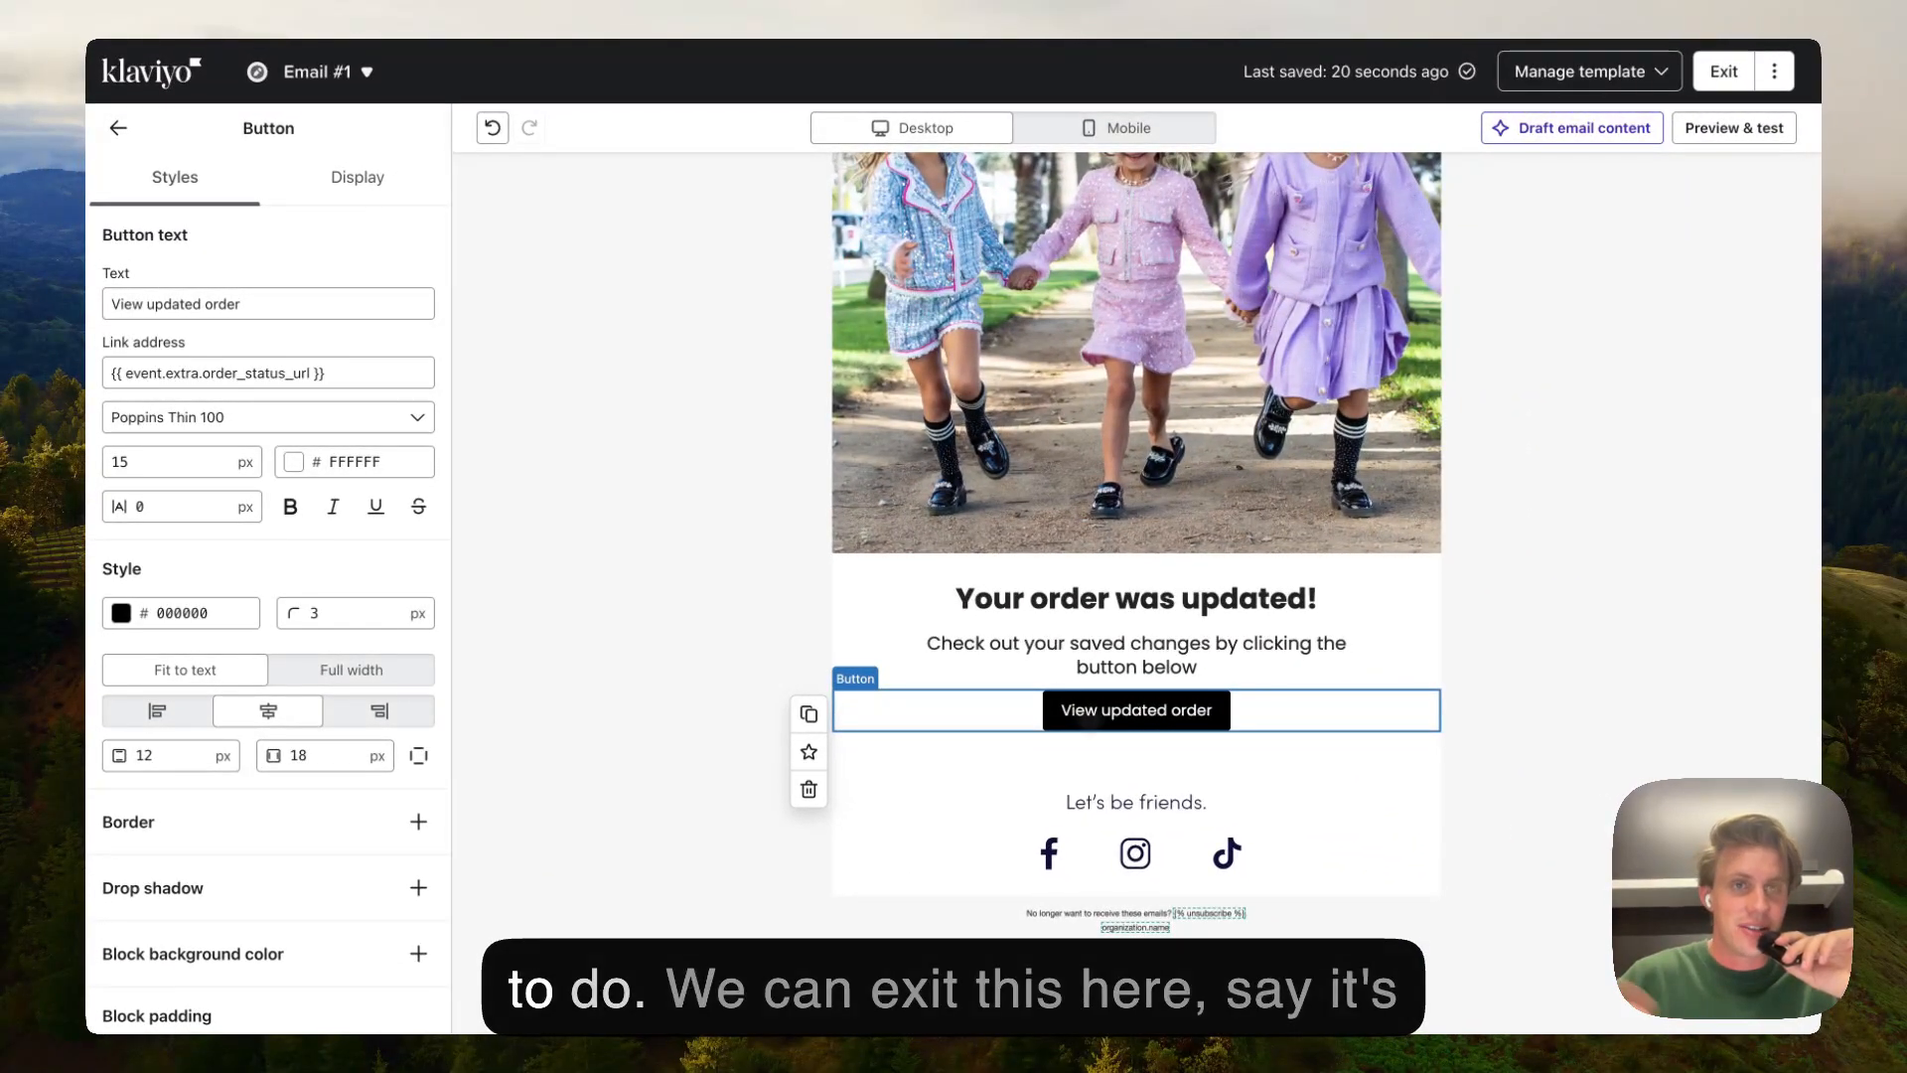
left_click(1721, 76)
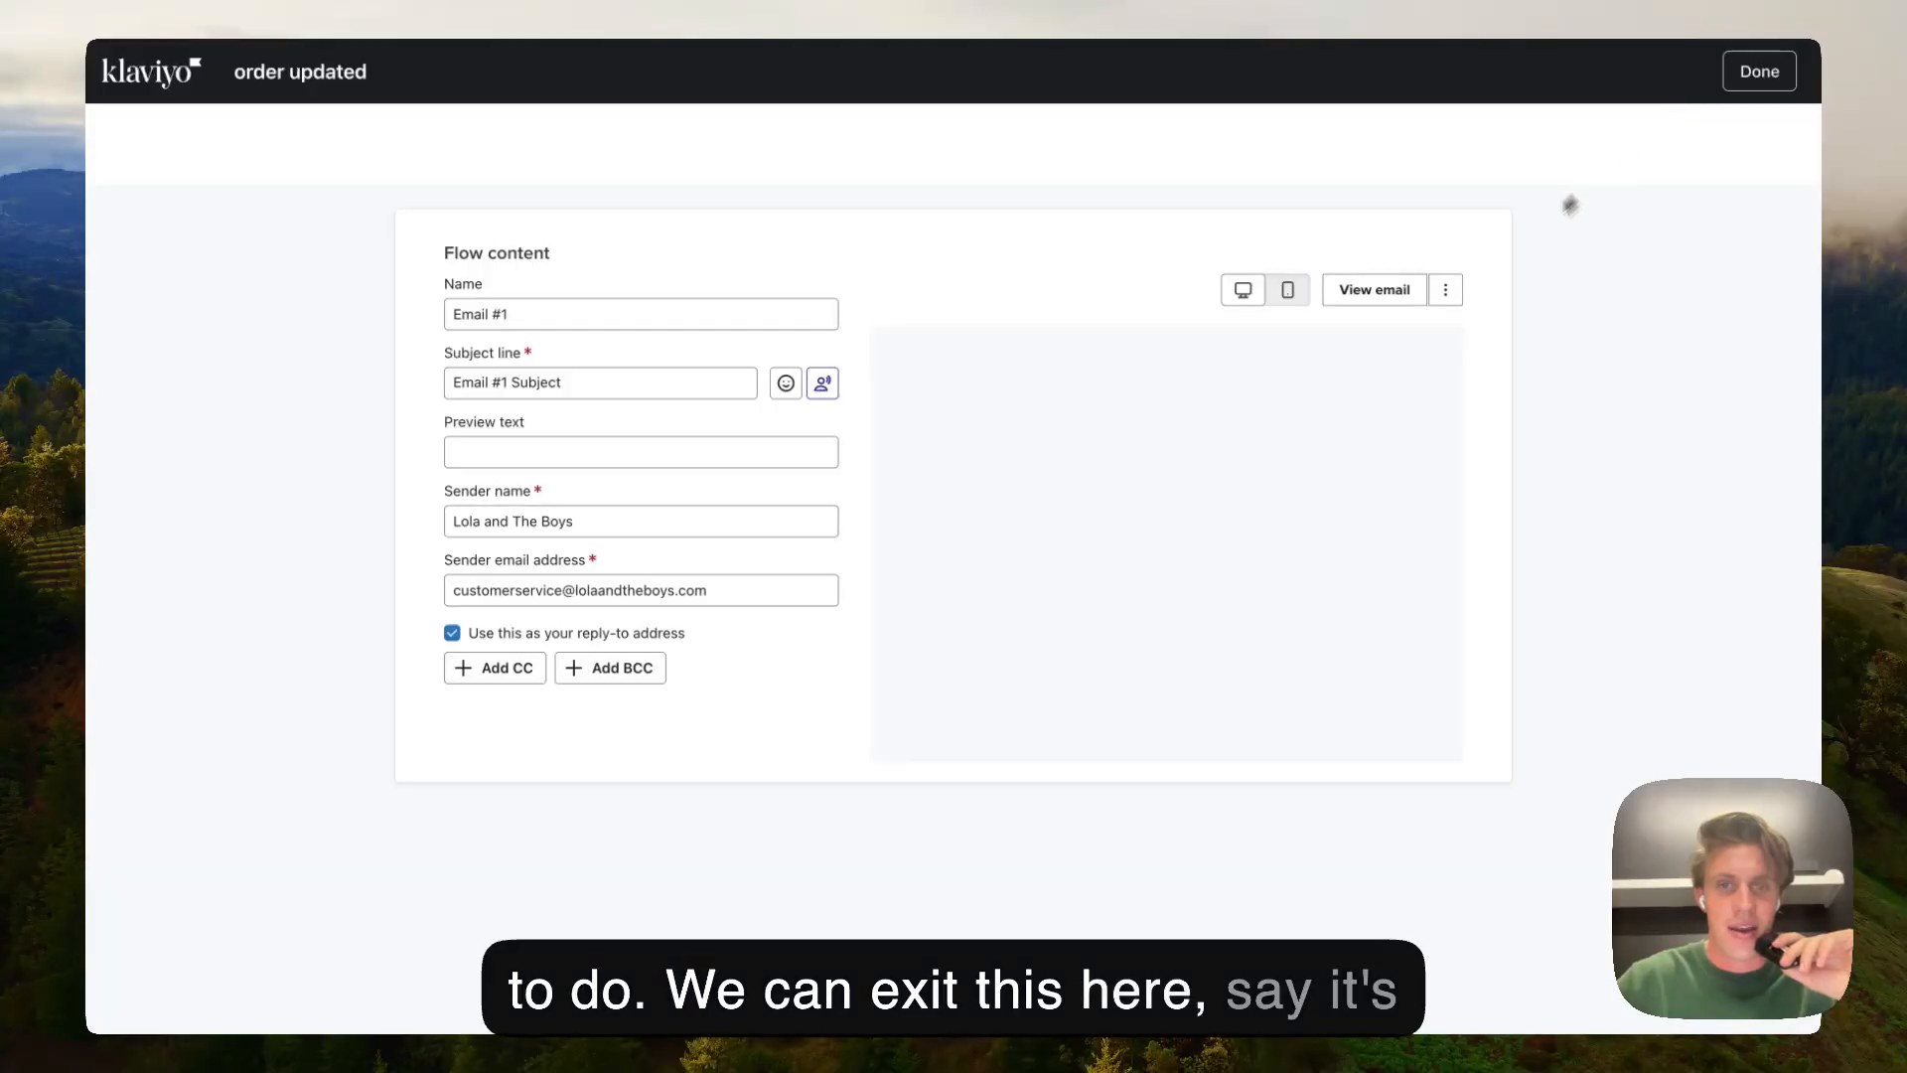